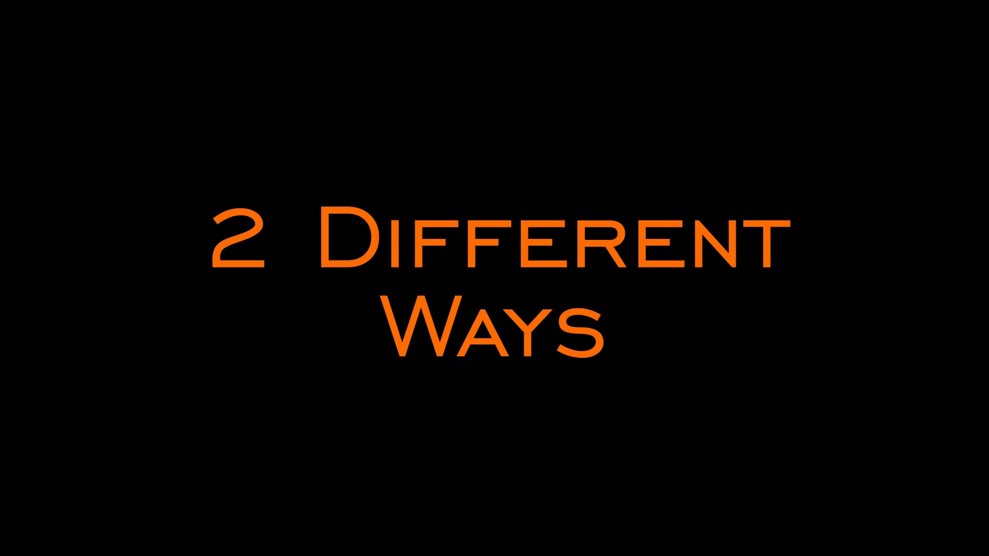
Step: Create a composition named 'Circle Burst Main Comp' using the HDTV 1080 25 preset (1920×1080, 25 fps, 10 s)
left_click(33, 335)
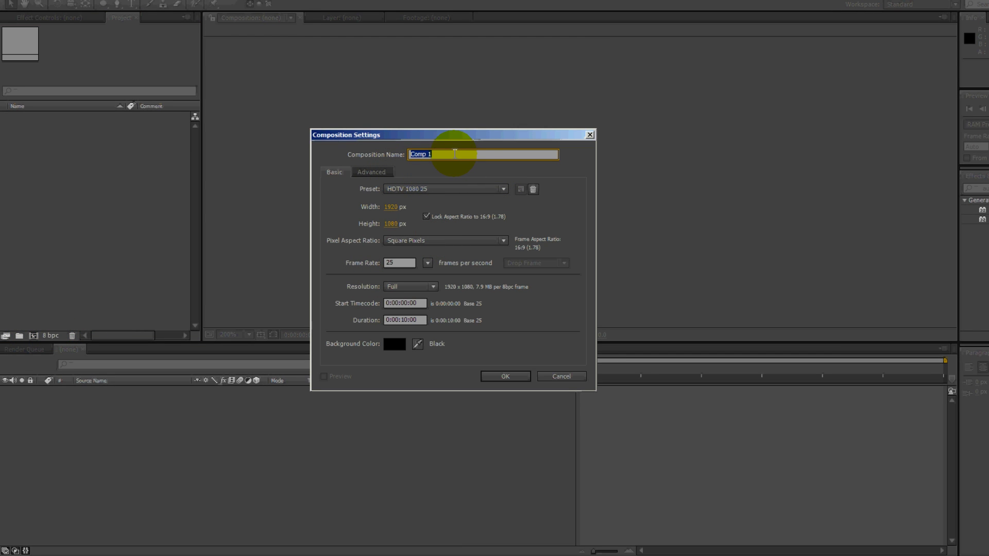
type("C")
type("Co")
key("Return")
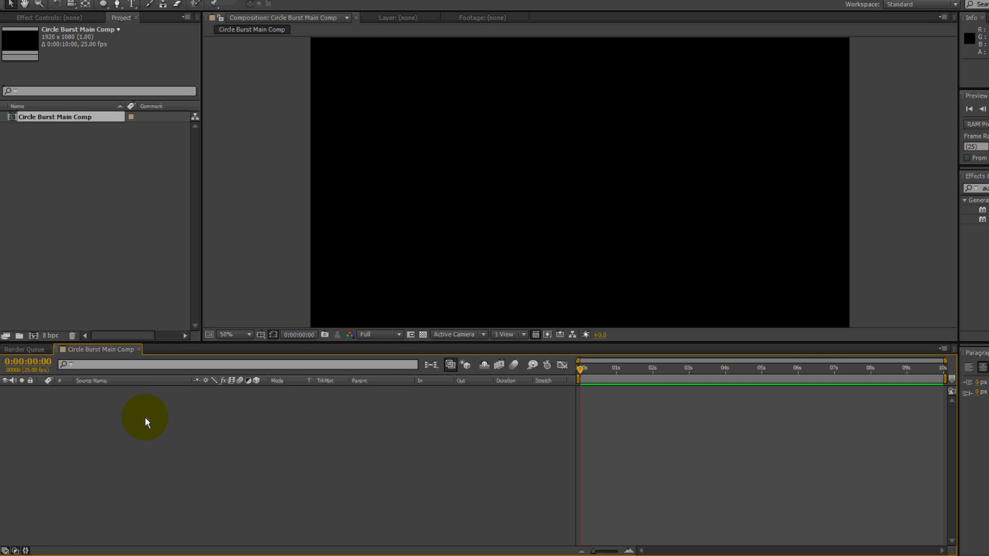
Step: Add a full-frame solid layer 'Cyan Solid 1' in cyan (20D3AF) as the background
right_click(146, 419)
mouse_move(175, 424)
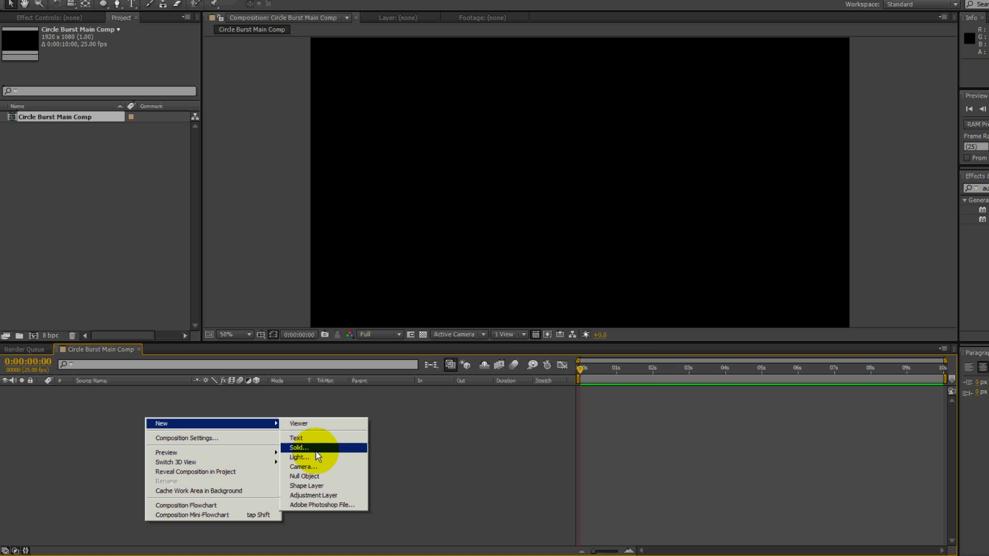
left_click(318, 451)
left_click(530, 338)
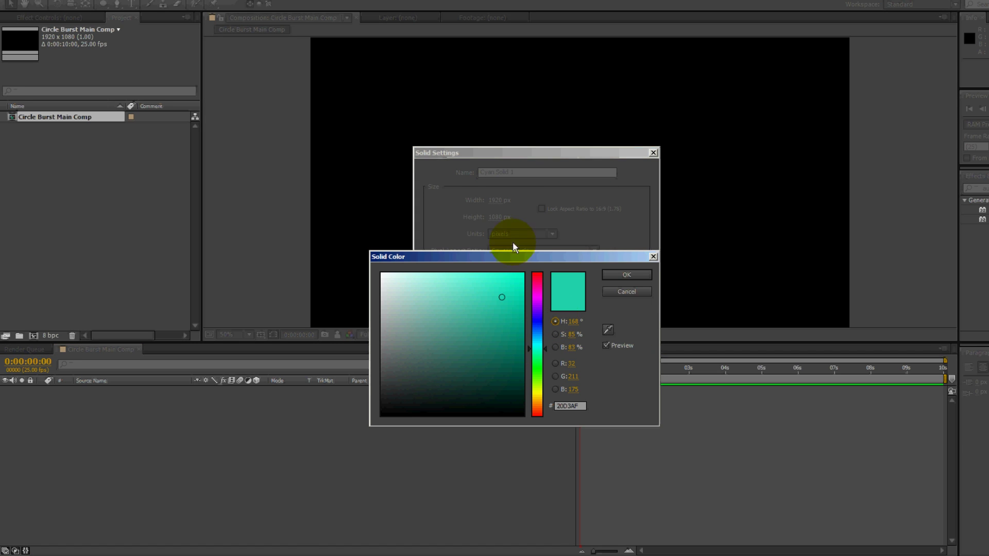
left_click(635, 276)
left_click(589, 367)
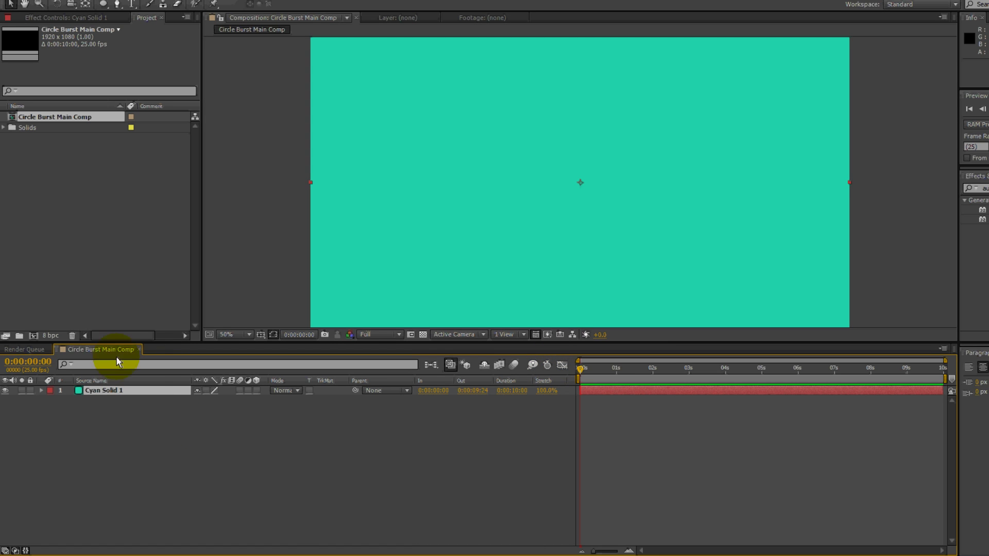
left_click(197, 461)
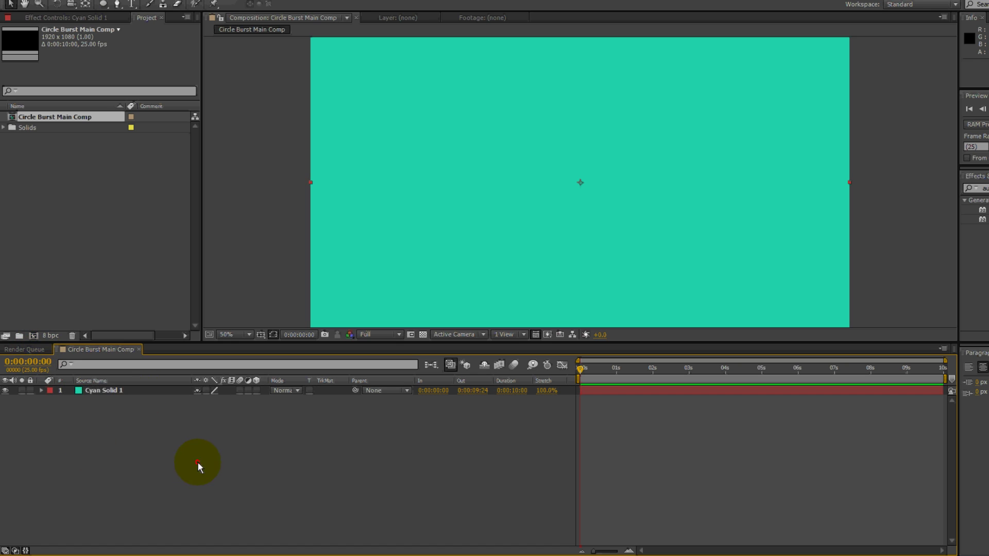
Step: Lock the cyan background and draw a short vertical yellow line from near the top centre downward
left_click(30, 390)
left_click(118, 28)
left_click(347, 278)
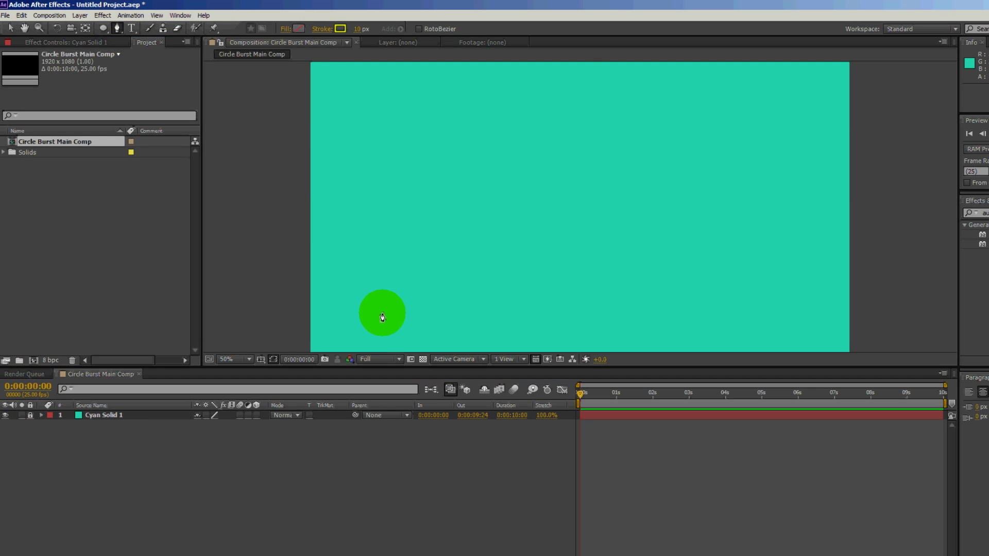
key("apostrophe")
left_click(578, 127)
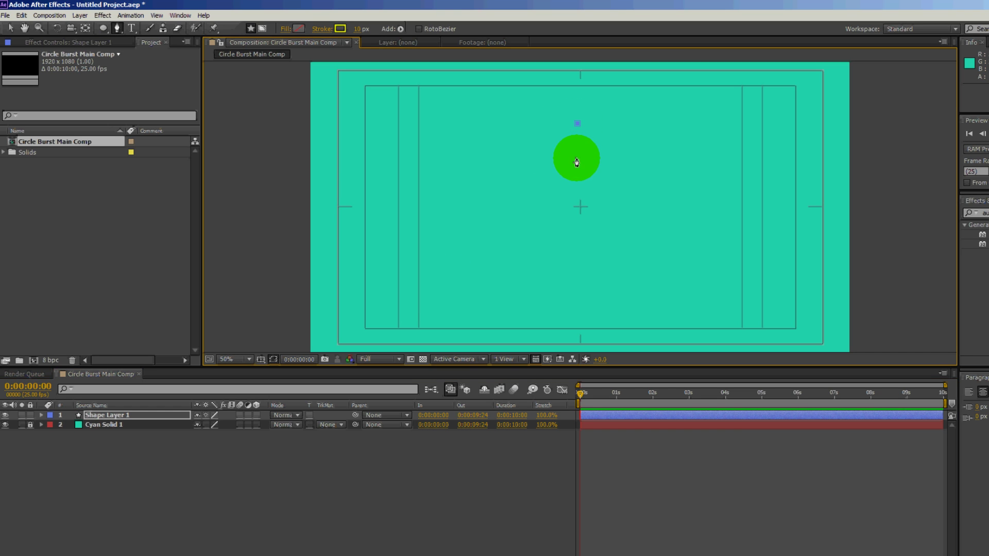
left_click_drag(578, 127, 578, 166)
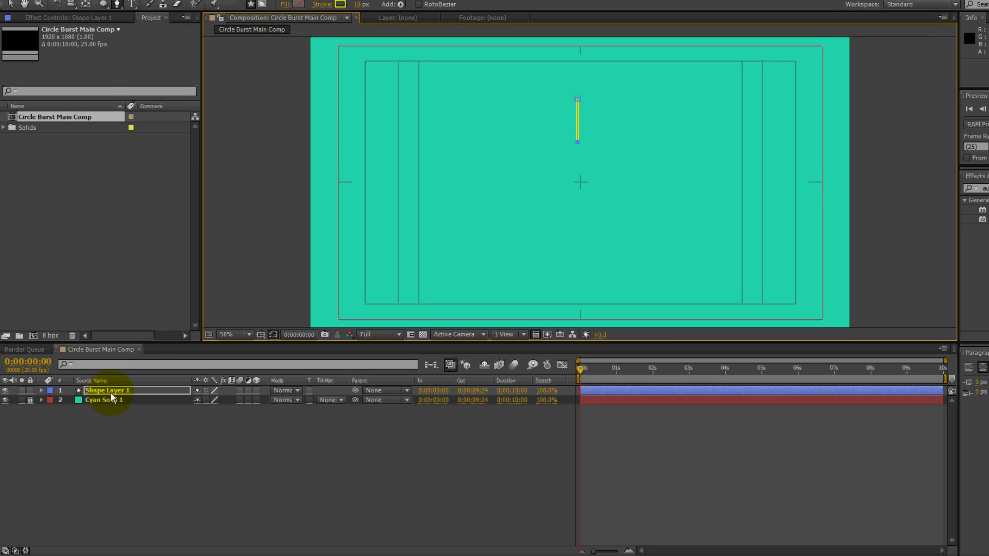
Step: Rename the new shape layer to 'Line 1'
left_click(110, 391)
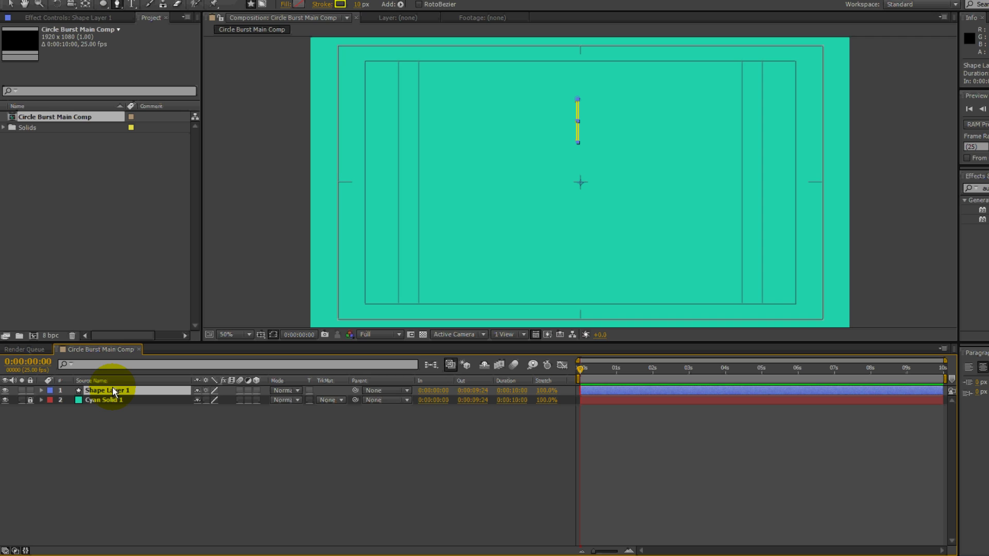
key("Return")
type("Line")
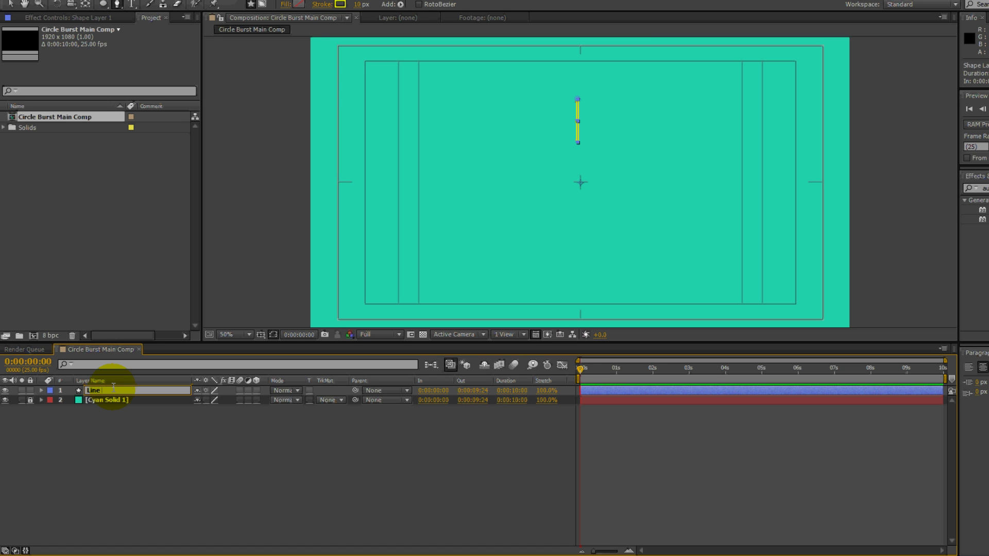
key("Return")
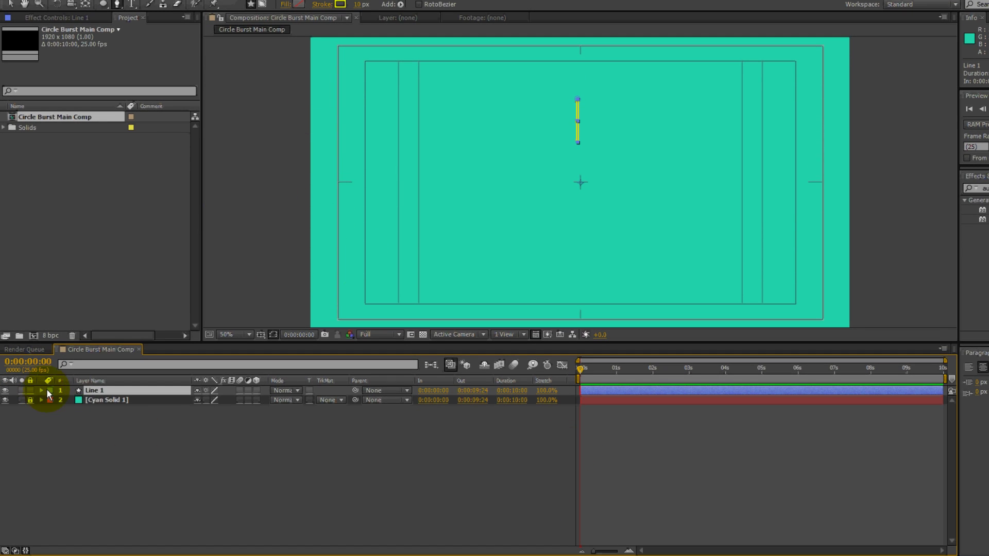
Step: Add Trim Paths to the Line 1 shape and reveal its Start, End and Offset properties
left_click(401, 5)
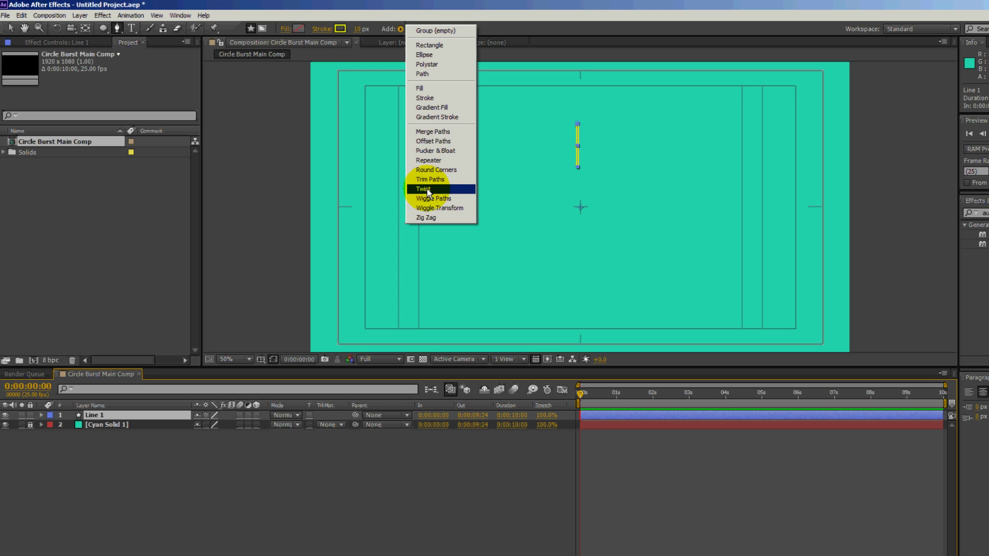
left_click(430, 179)
left_click(61, 418)
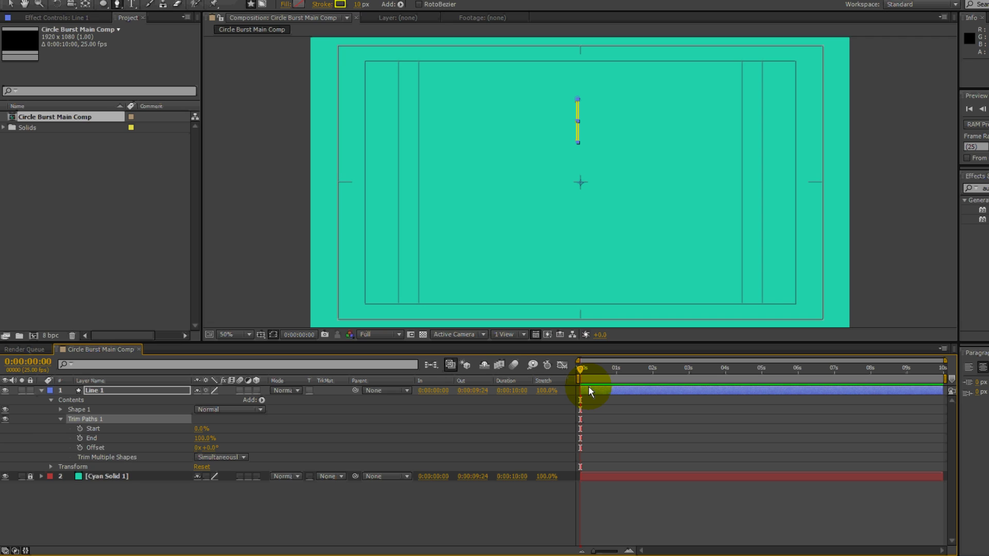
Step: Set Start and End keyframes at frame 8, then move ahead a few frames to edit End
key("space")
left_click(81, 428)
left_click(79, 438)
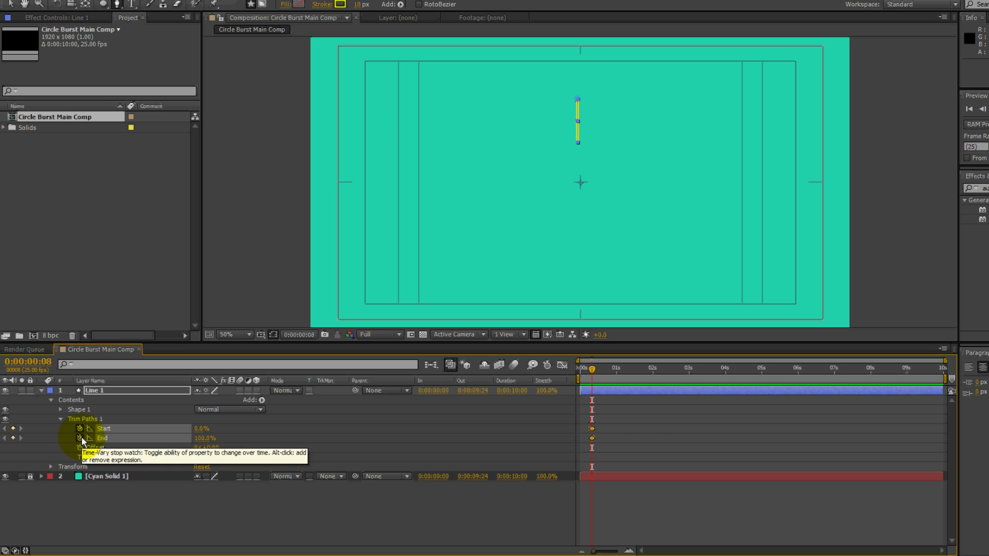
key("space")
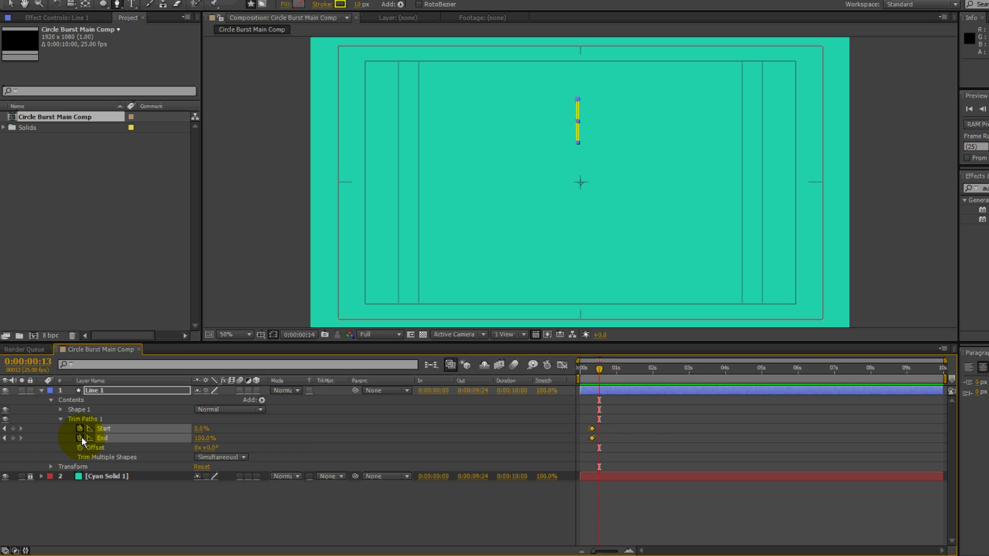
left_click(203, 439)
Step: Set Trim Paths End to 0% and give that keyframe an Easy Ease Out
type("0")
key("Return")
right_click(604, 438)
mouse_move(672, 546)
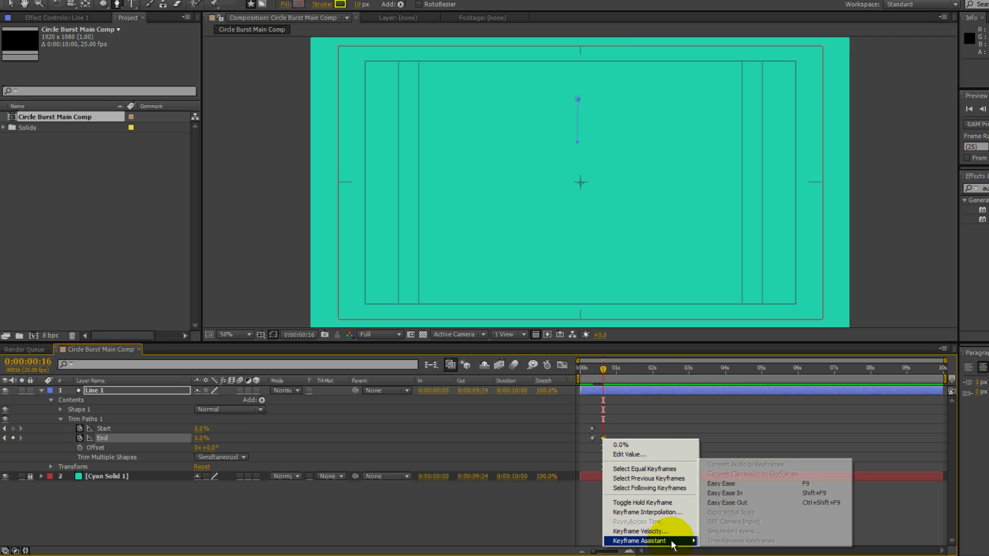
left_click(762, 503)
Step: At 0s set Trim Paths Start to 100% and give that keyframe an Easy Ease In
left_click(581, 369)
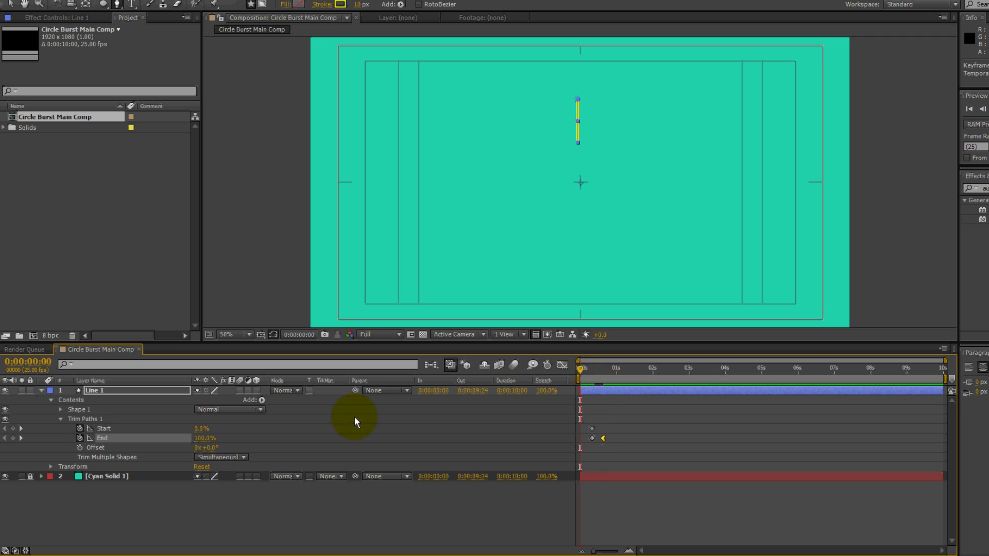
right_click(131, 429)
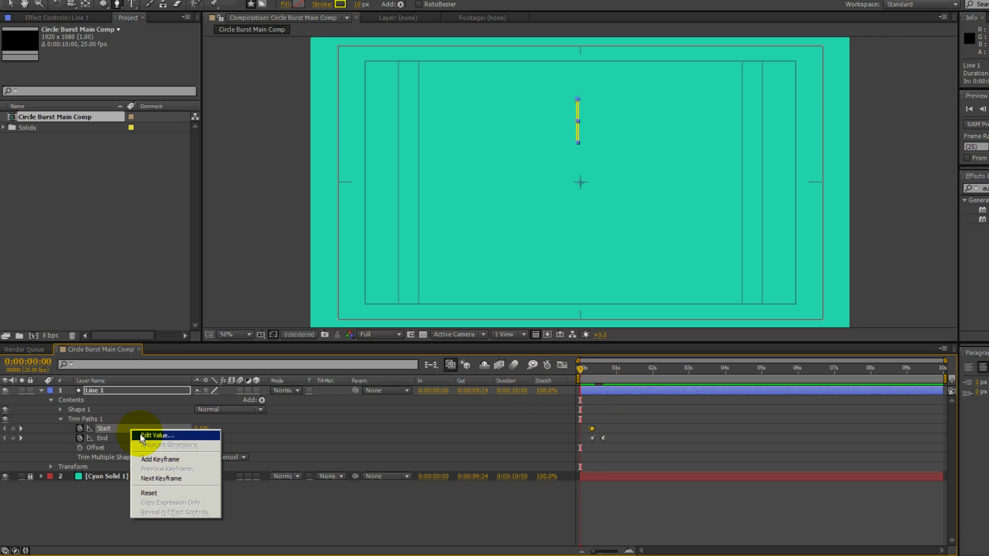
left_click(193, 429)
type("100")
key("Return")
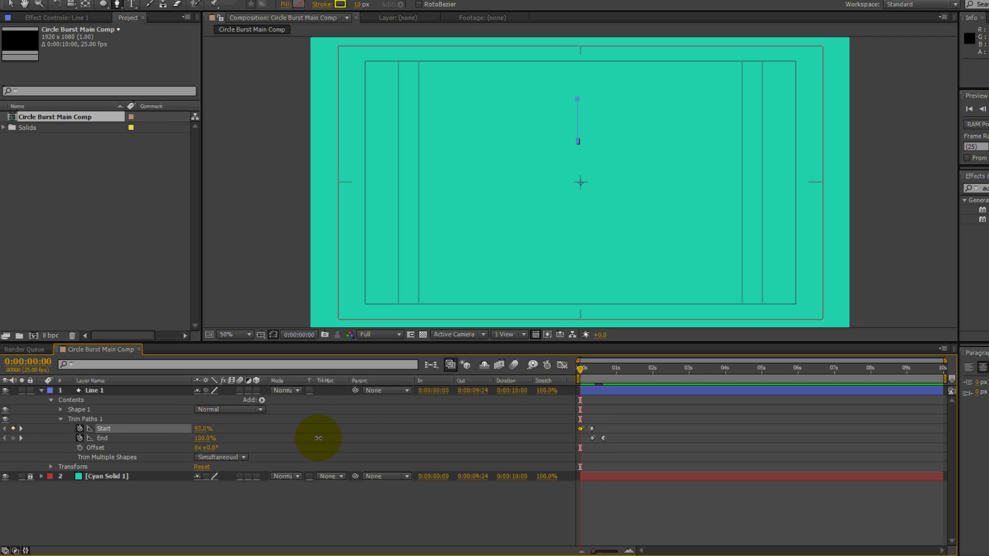
right_click(198, 428)
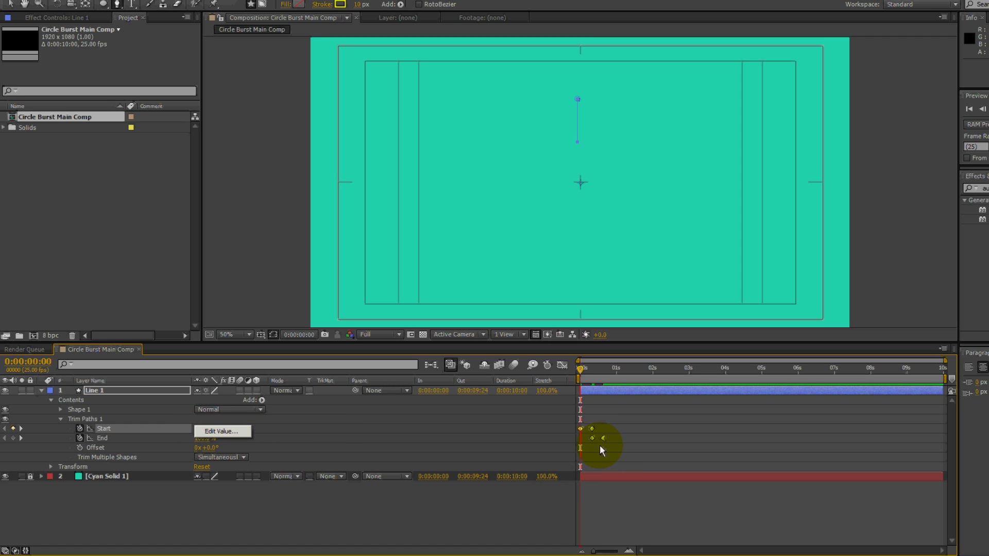
right_click(581, 430)
mouse_move(629, 534)
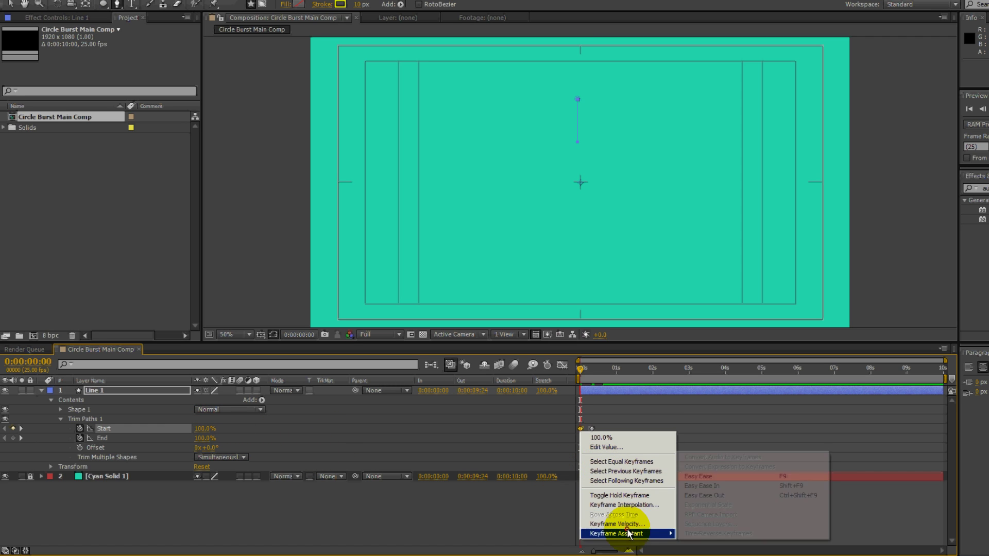
left_click(803, 487)
Step: Preview the line animation, scrubbing around frames 3 to 7 to watch it grow
key("space")
left_click(586, 375)
left_click_drag(585, 375, 590, 376)
Step: Set the Line 1 stroke's Line Cap to Round Cap and collapse the shape properties
left_click(61, 419)
left_click(60, 409)
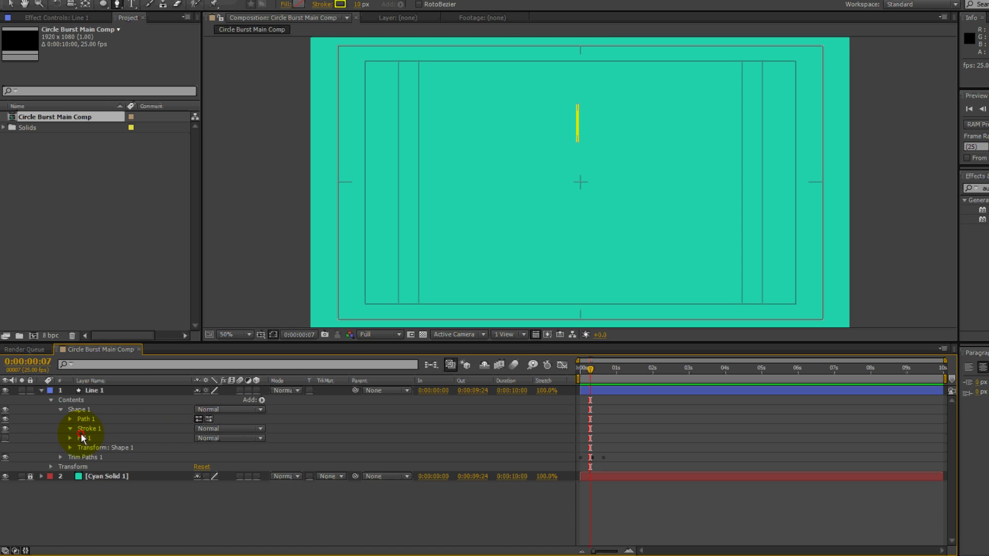
left_click(212, 477)
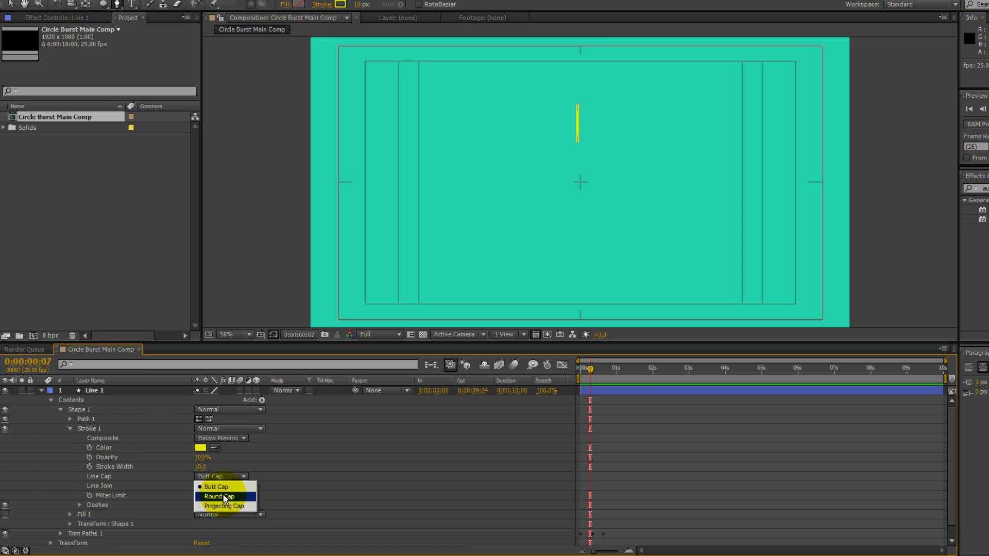
left_click(216, 496)
left_click(73, 430)
left_click(97, 512)
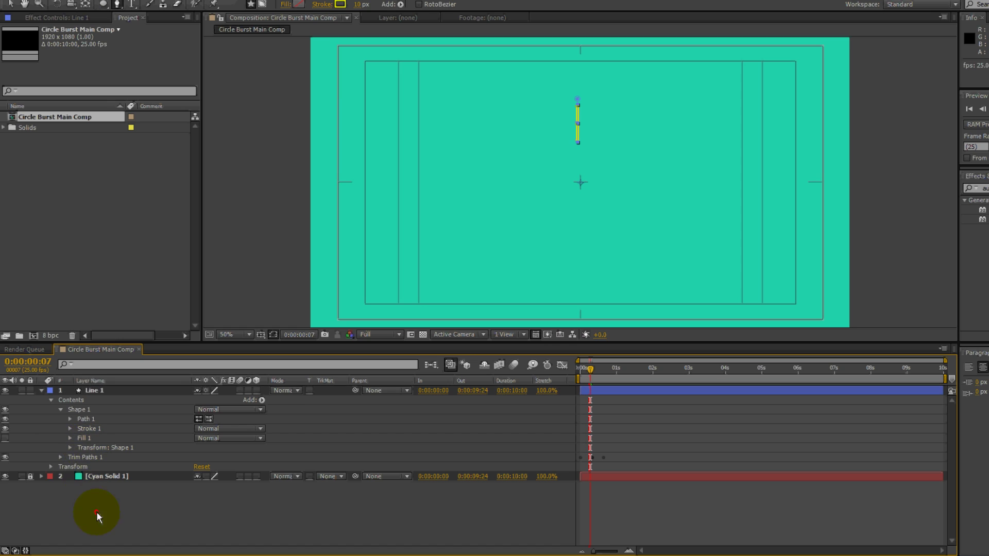
left_click(66, 416)
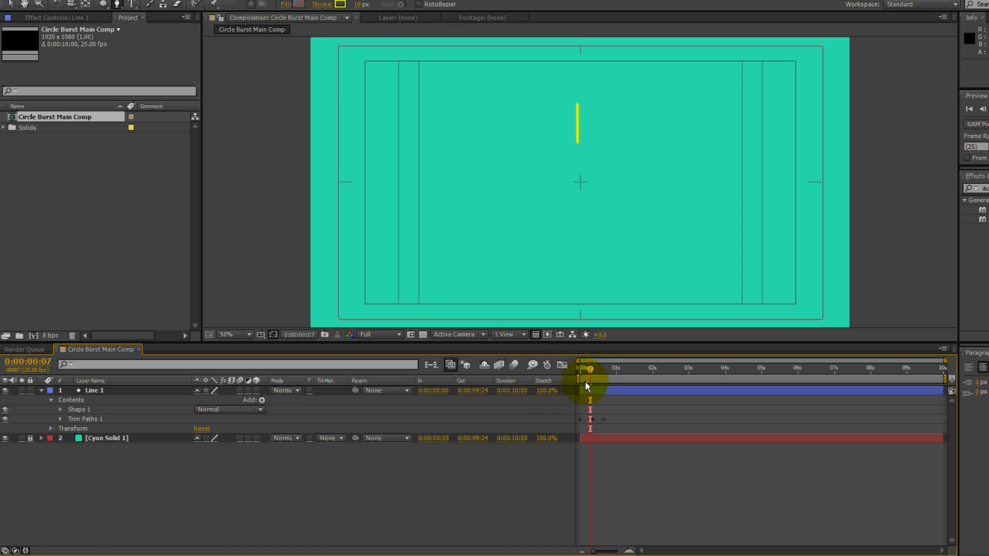
Step: Return to frame 0 and play back the trim animation
key("h")
mouse_move(590, 369)
left_mouse_down()
mouse_move(581, 369)
mouse_move(592, 375)
left_mouse_up()
key("space")
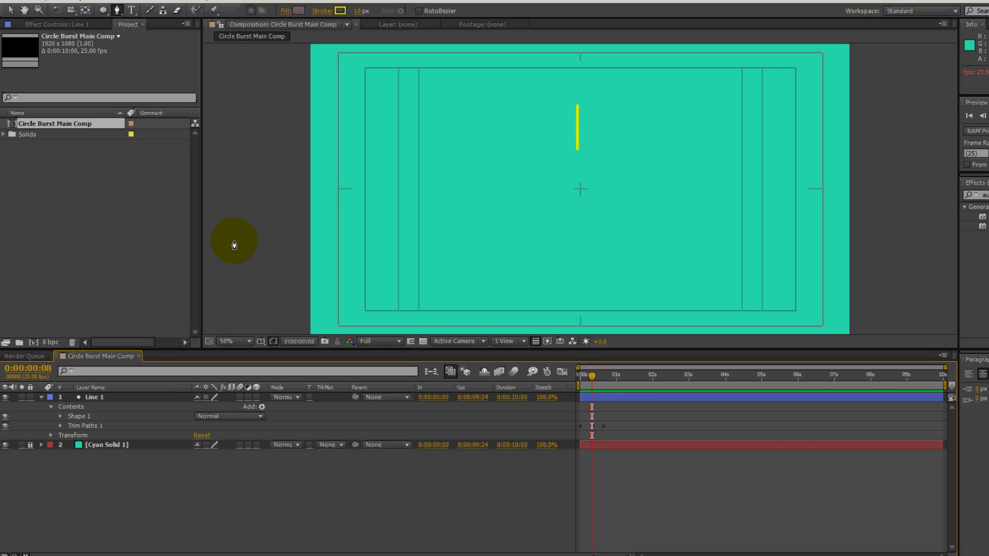
Step: Add a Repeater to Line 1 and set Copies to 12
left_click(93, 408)
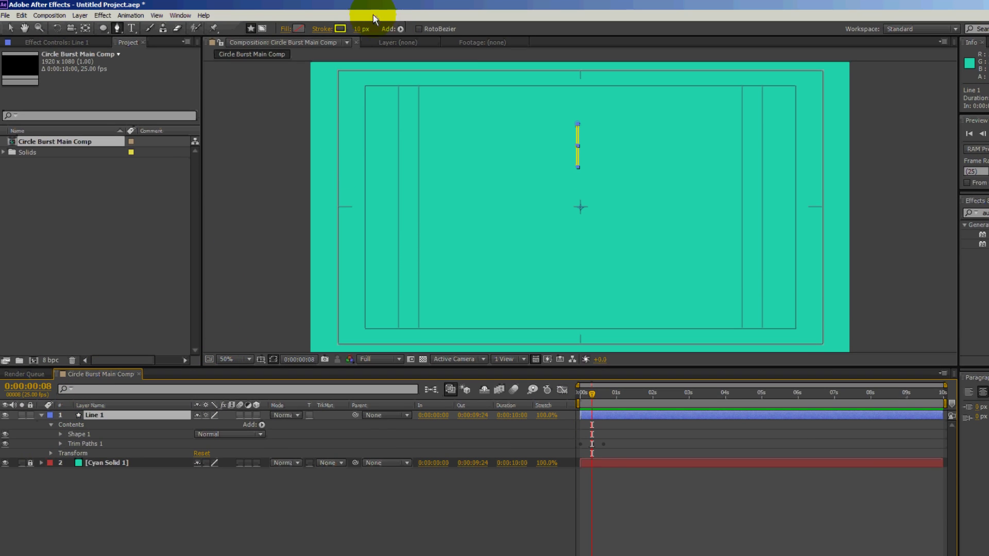
left_click(400, 22)
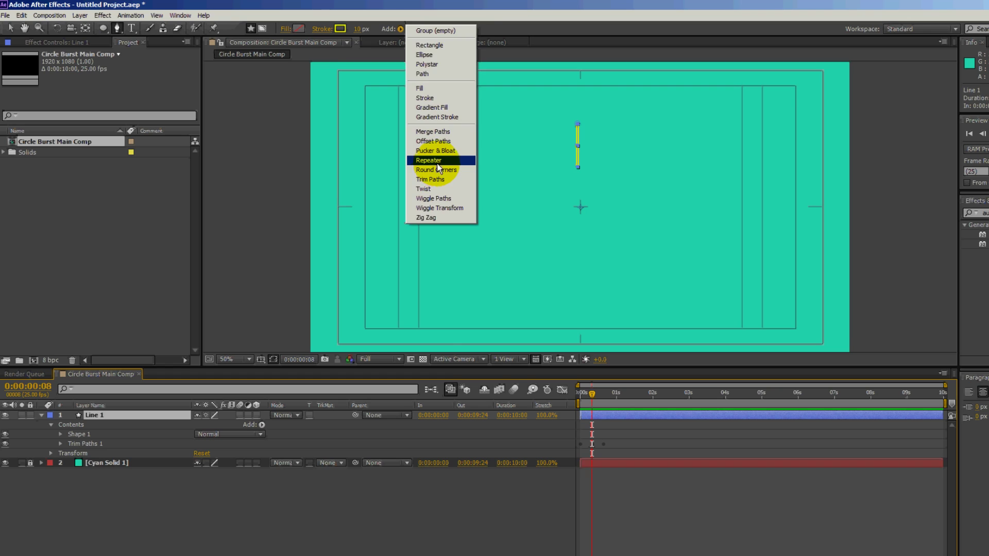
left_click(428, 161)
left_click(61, 429)
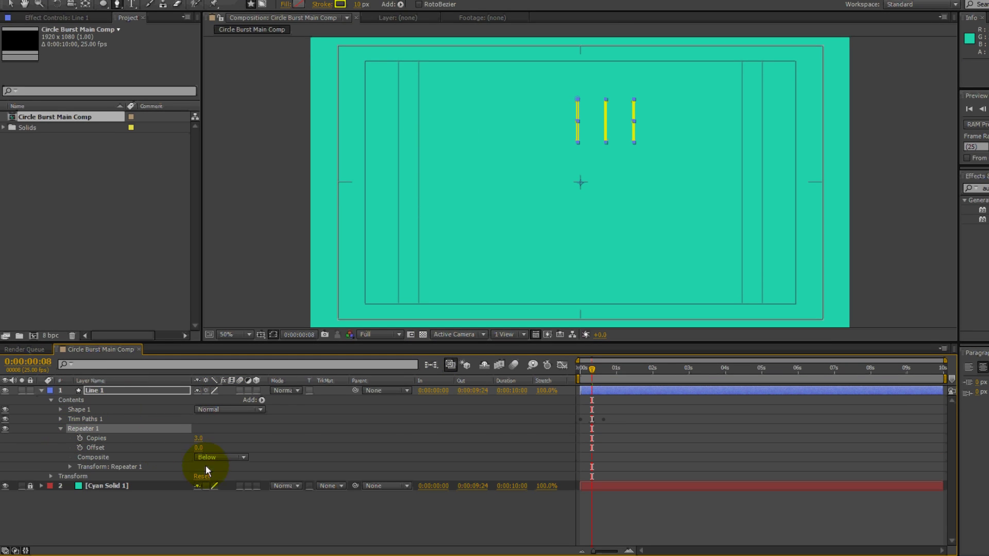
left_click(199, 437)
type("12")
key("Return")
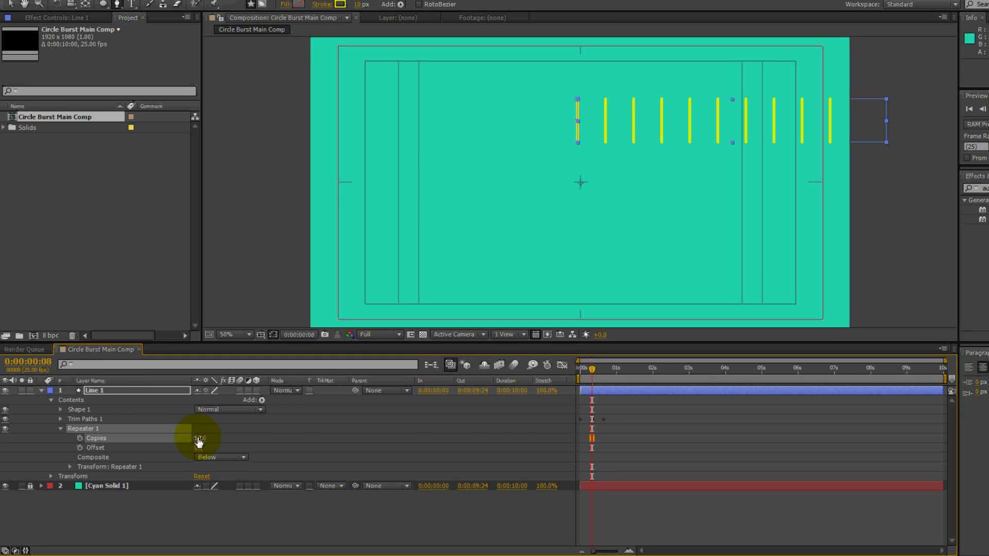
left_click(61, 429)
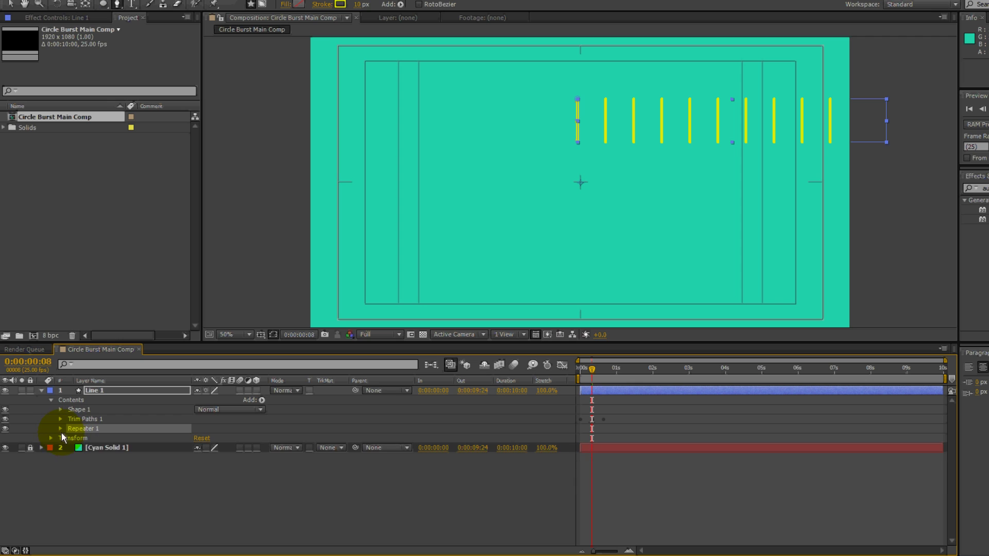
left_click(61, 429)
Step: Set the Repeater transform Position X to 0 and Rotation to 360/12 (30°)
left_click(70, 466)
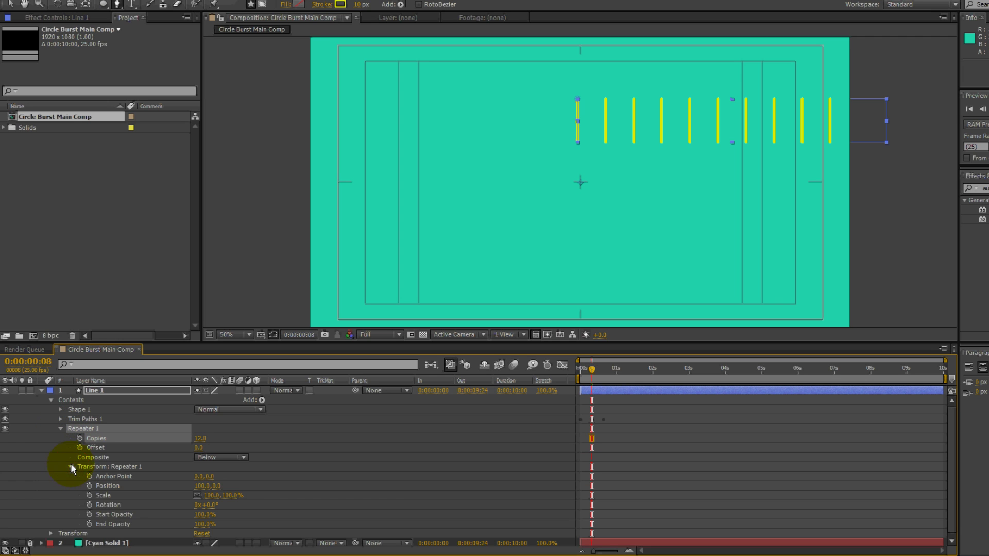
left_click(202, 486)
type("0")
key("Return")
left_click(212, 507)
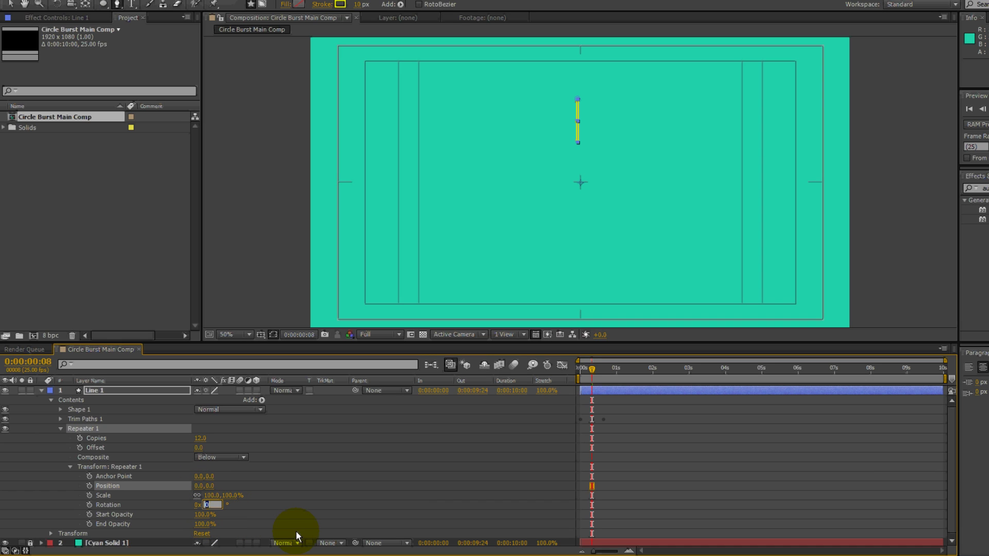
type("36012")
key("Return")
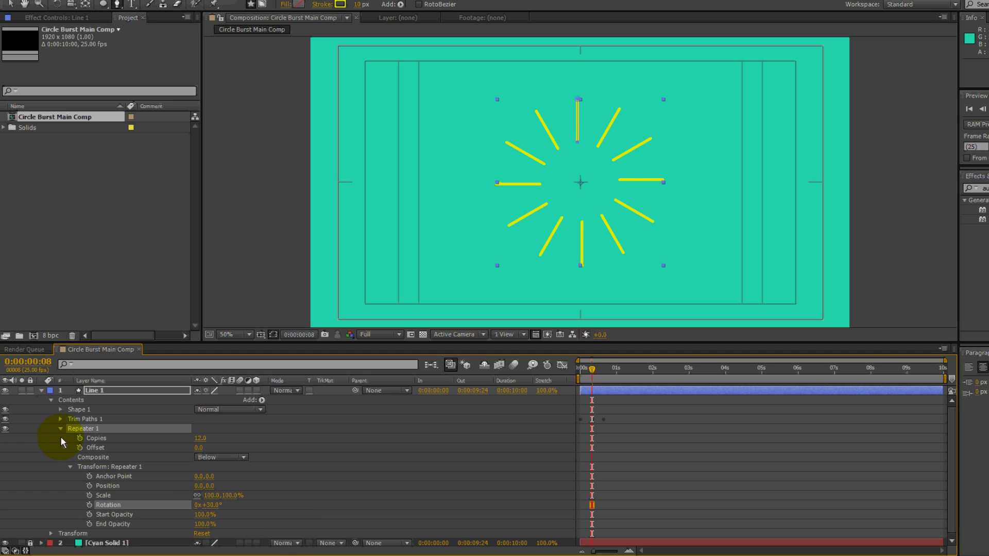
left_click(60, 428)
left_click(41, 391)
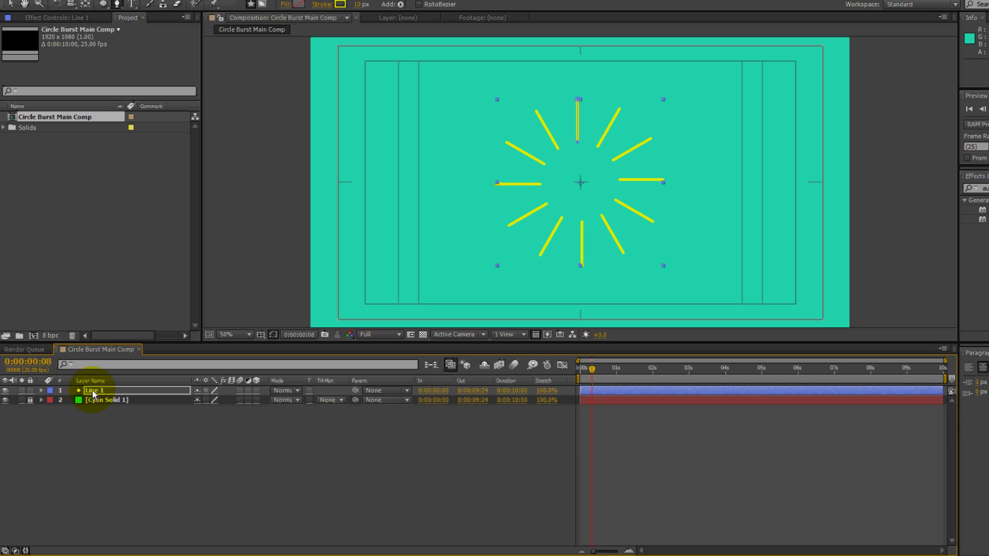
left_click(453, 442)
left_click_drag(591, 370, 559, 375)
key("space")
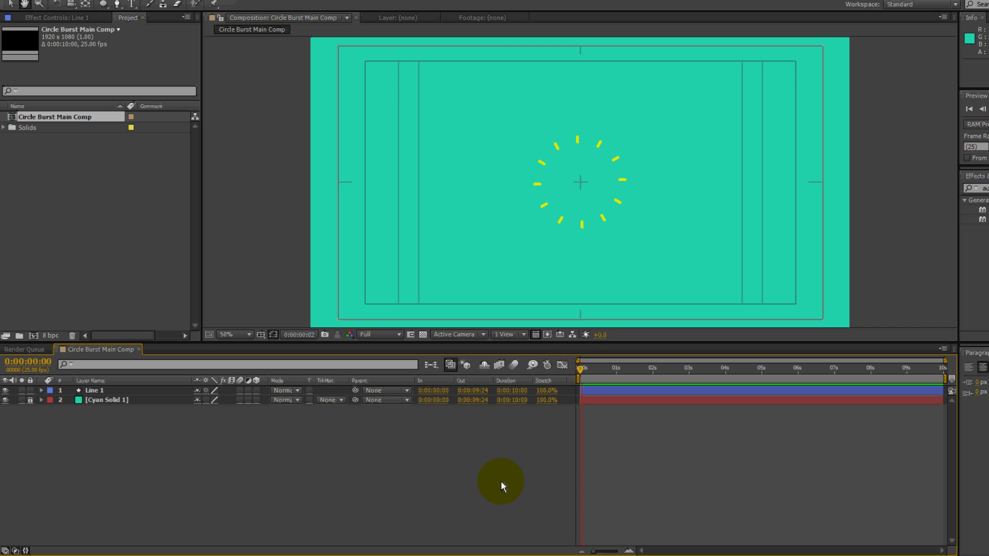
key("g")
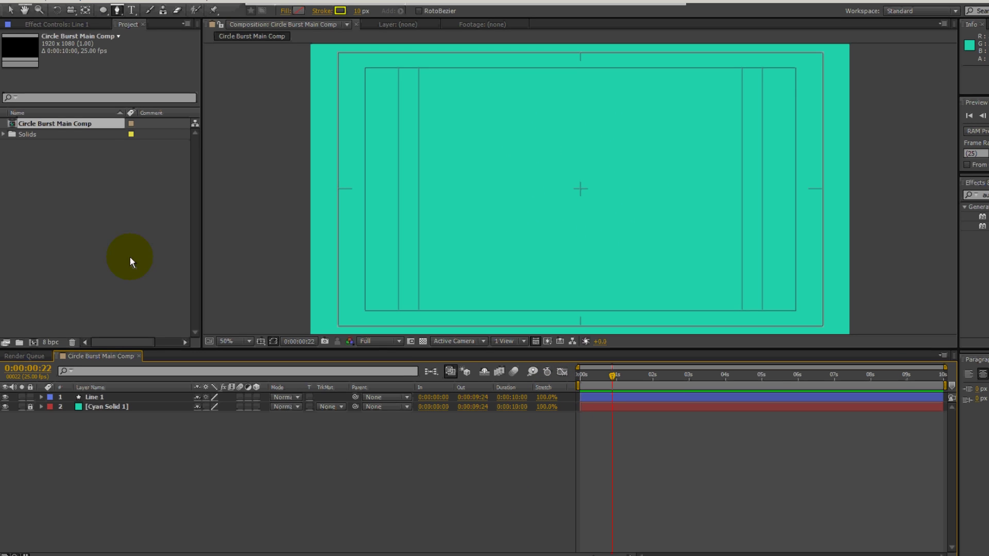
Step: Create a composition named '2nd Method' with the HDTV 1080 25 preset (1920×1080, 25 fps)
left_click(34, 336)
type("S")
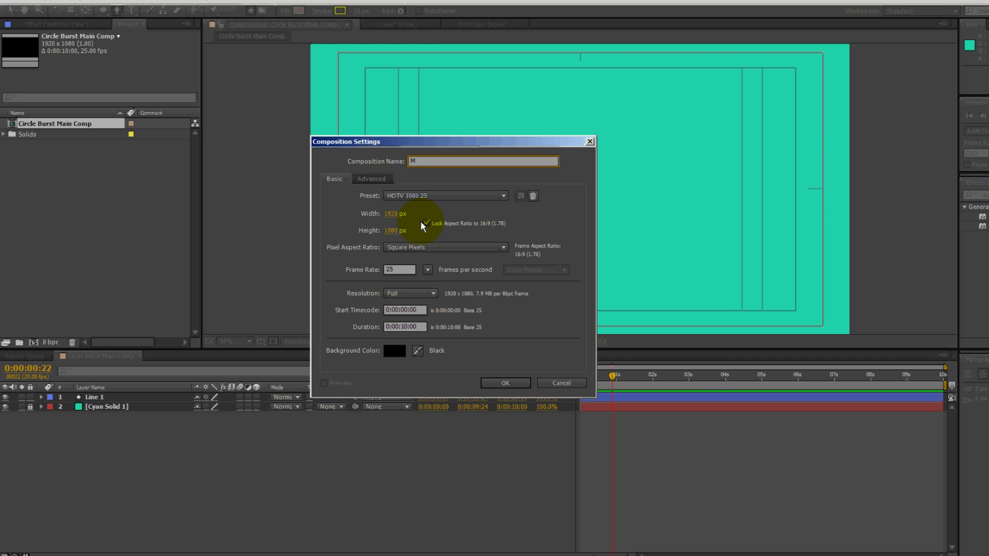
type("et")
type("d ")
type("2")
type("nd")
key("Return")
left_click(158, 457)
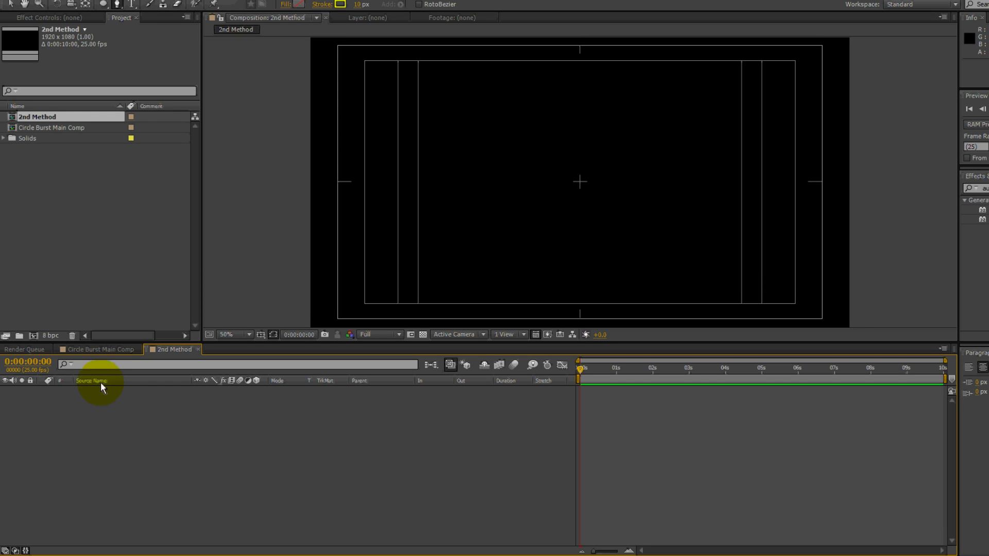
Step: Deselect layers in the main comp, then add a cyan solid 'Cyan Solid 2' to 2nd Method
left_click(98, 348)
left_click(99, 441)
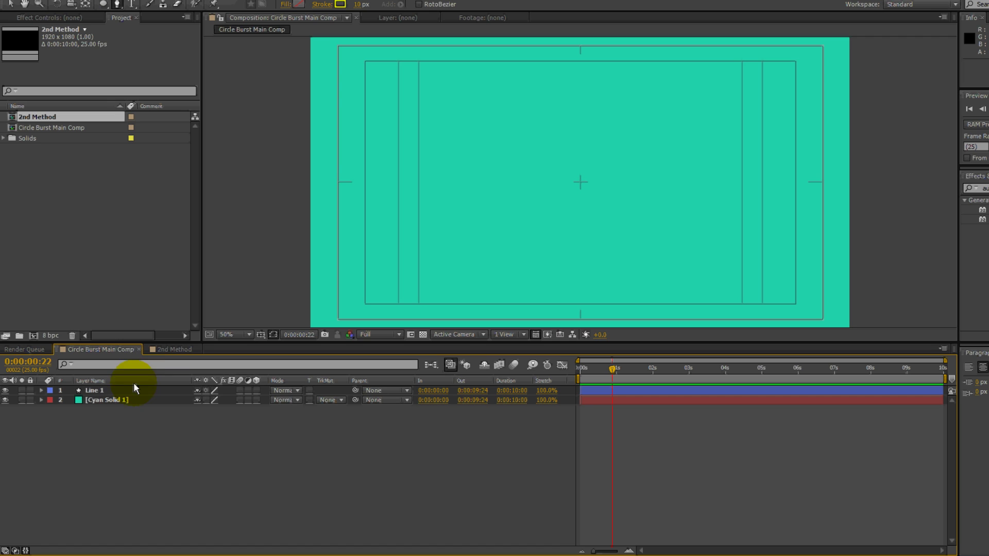
left_click(174, 350)
right_click(161, 448)
mouse_move(221, 454)
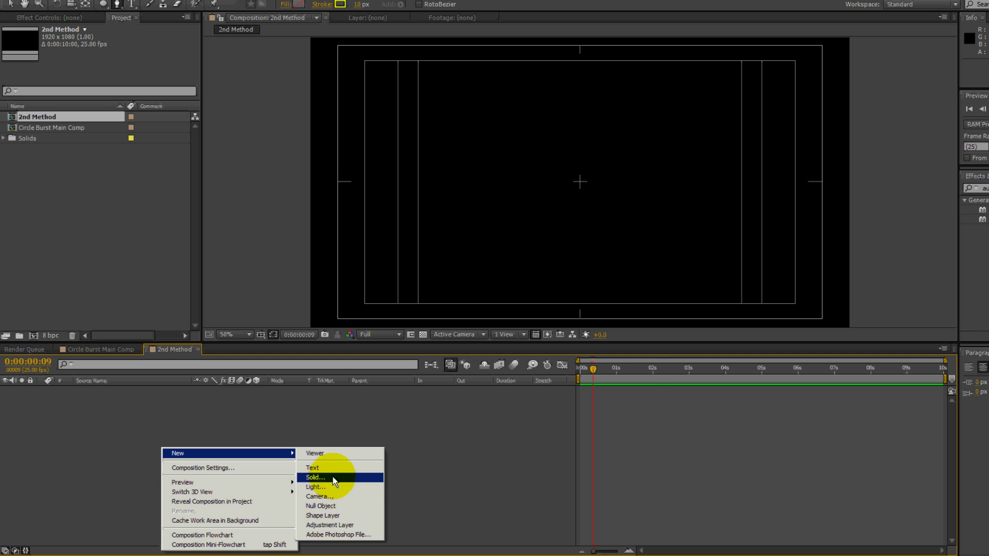
left_click(315, 478)
left_click(577, 367)
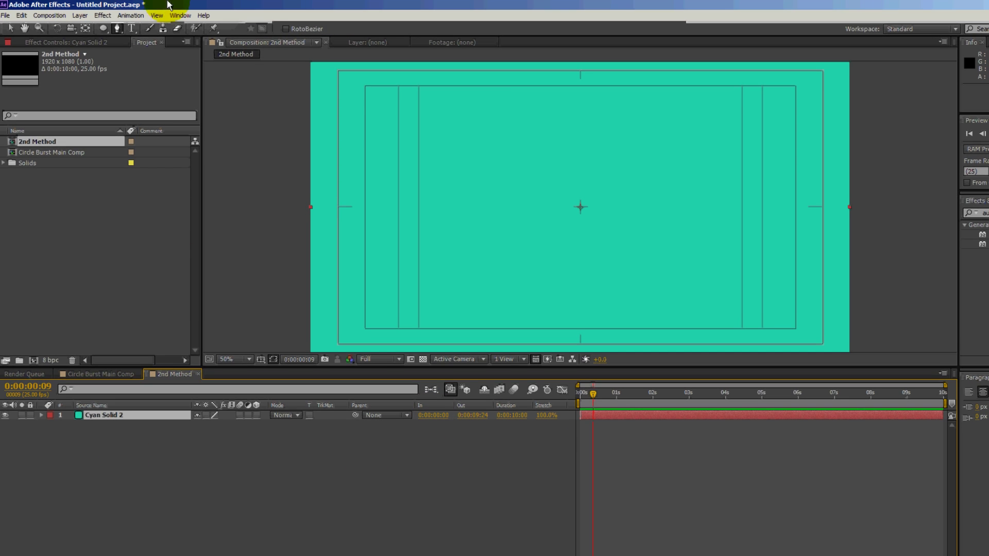
Step: Draw a short vertical line above the composition centre on a new shape layer
left_click(389, 428)
left_click_drag(583, 153, 583, 141)
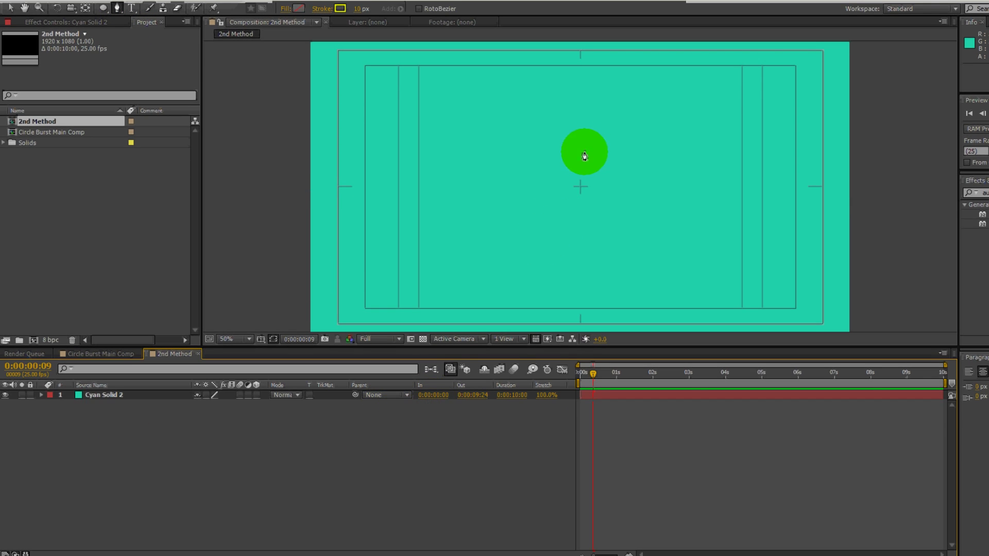
left_click(582, 183)
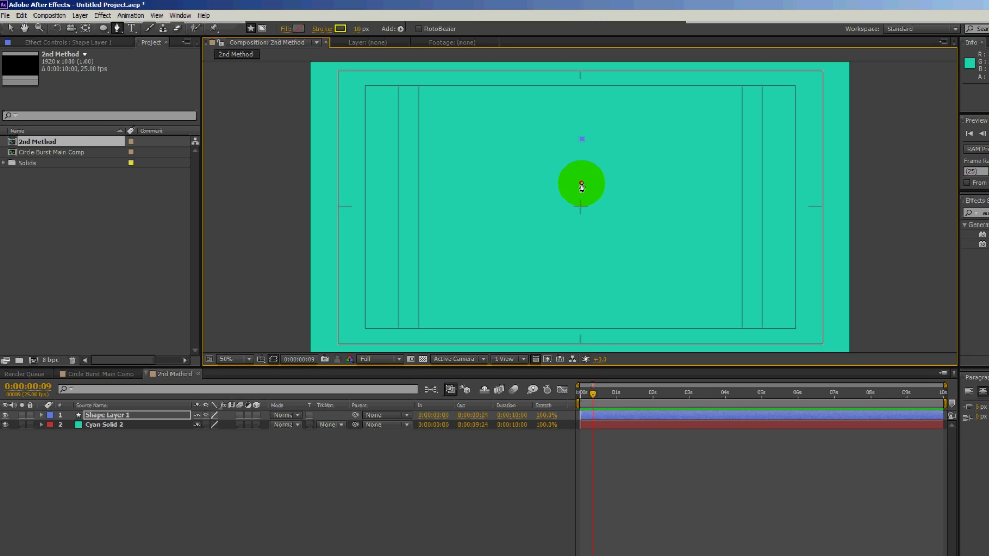
Step: Keep the name 'Shape Layer 1' and return the playhead to the first frame
left_click(135, 414)
key("Return")
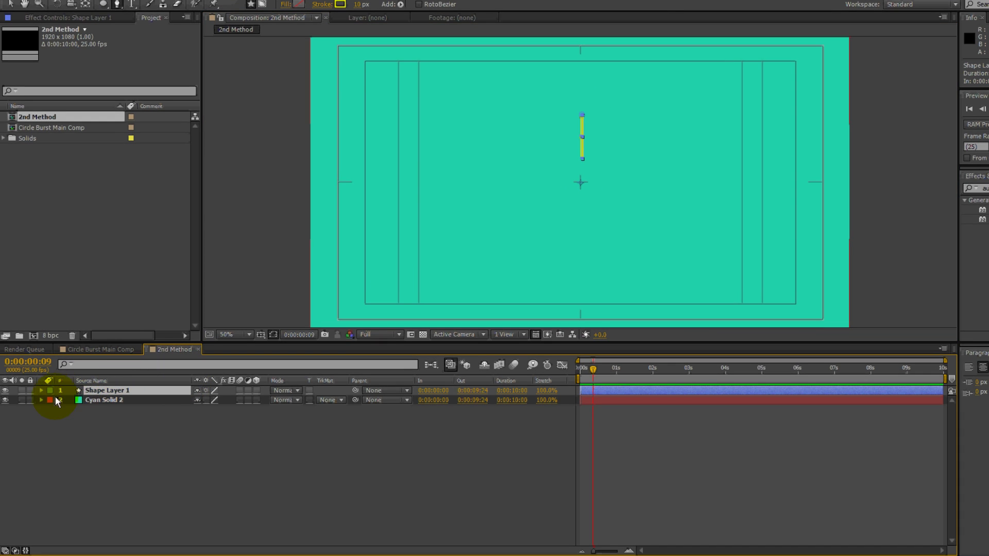
left_click_drag(588, 379, 579, 379)
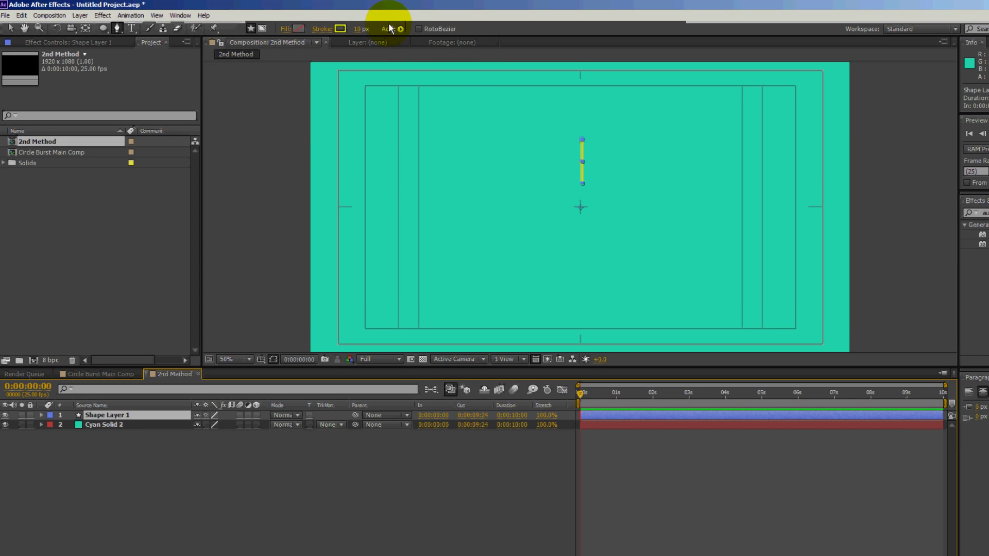
left_click(401, 29)
Step: Add Trim Paths and keyframe End from 100% at frame 8 to 0% at frame 15
left_click(441, 182)
left_click(60, 420)
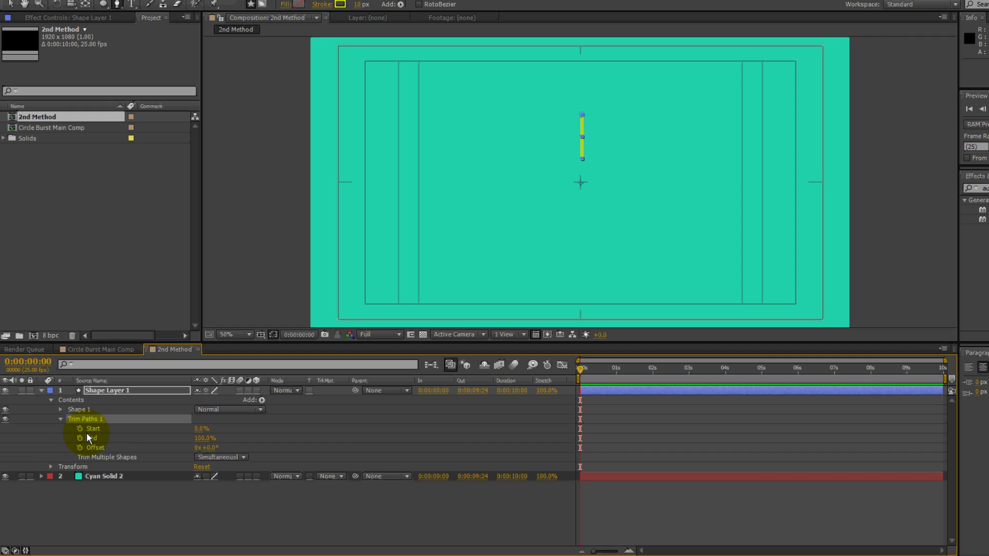
key("space")
left_click(80, 429)
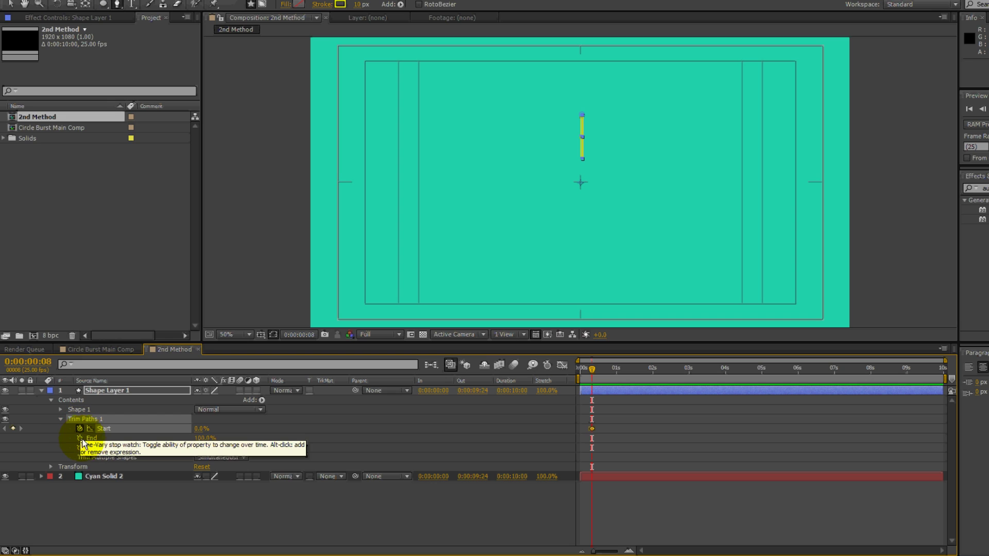
left_click(80, 438)
key("space")
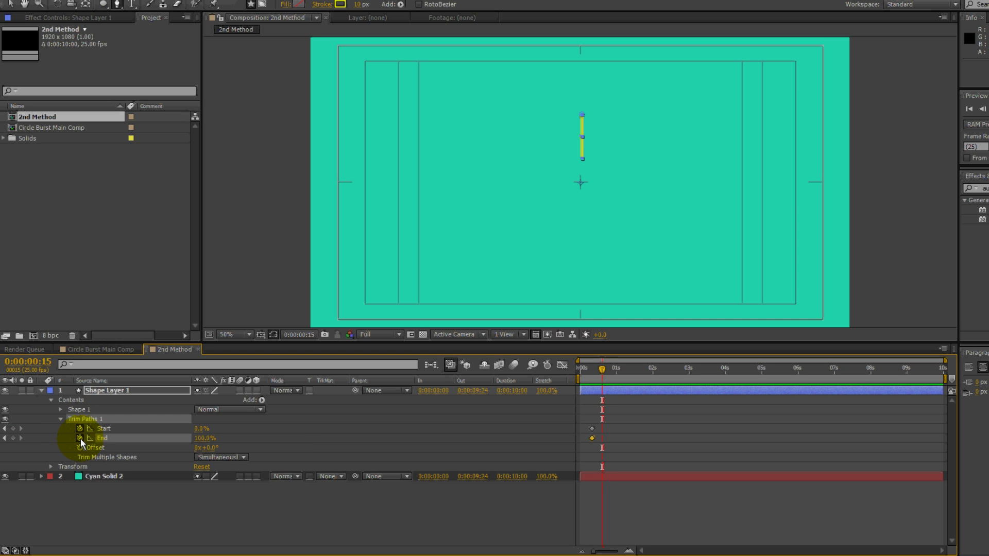
left_click(206, 439)
type("0")
key("Return")
Step: Set a Trim Paths Start keyframe at the first frame and preview the draw-on
left_click(364, 432)
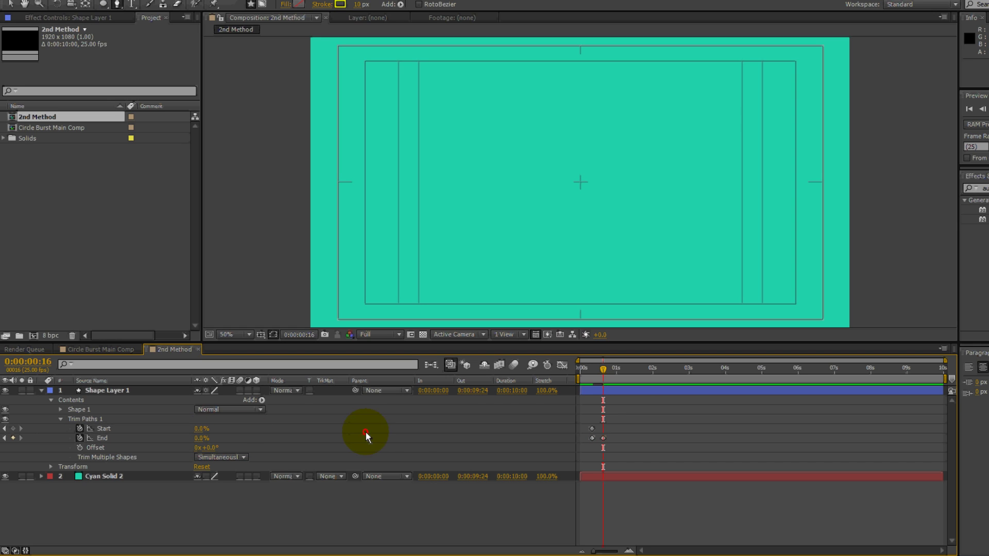
left_click_drag(603, 373, 581, 369)
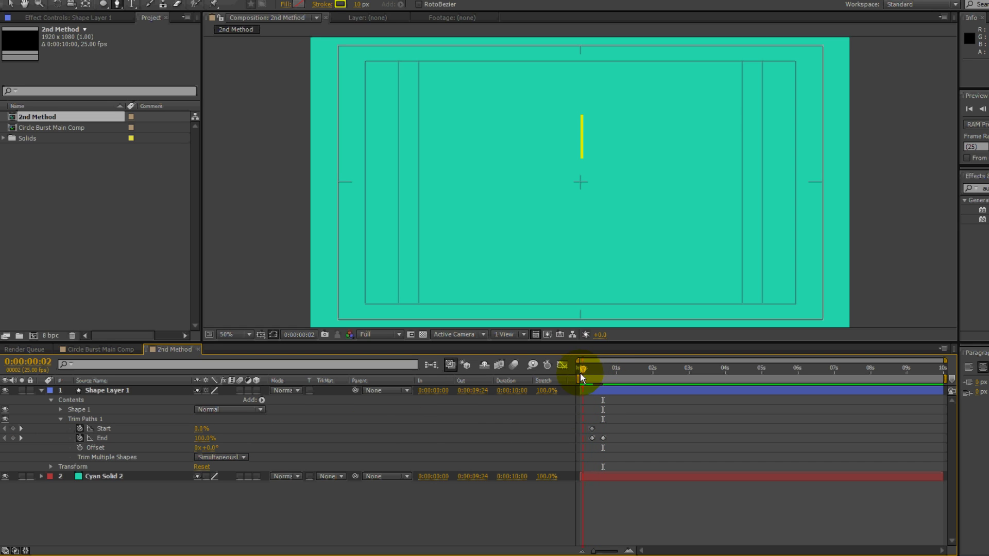
left_click_drag(200, 433, 247, 431)
key("space")
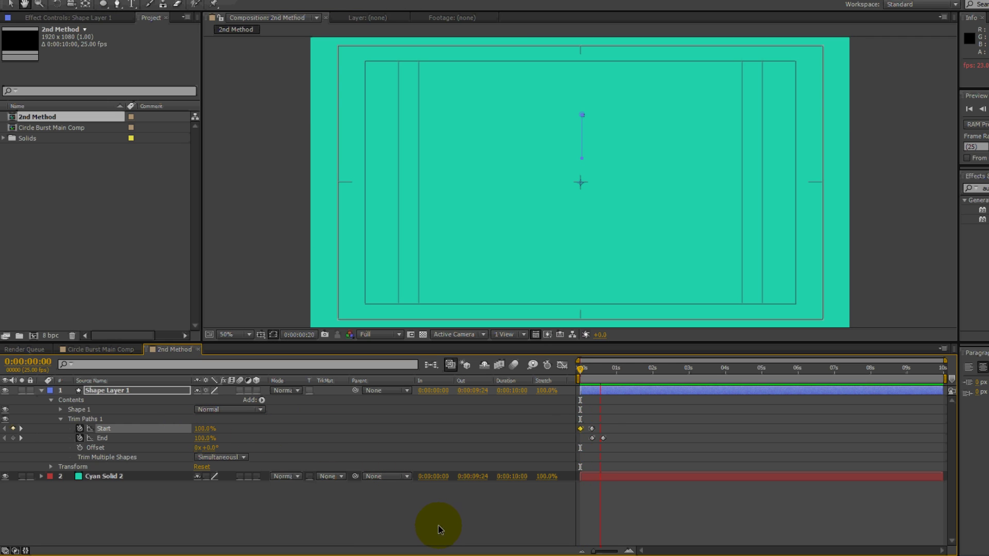
Step: Apply Easy Ease to all Start and End keyframes and replay to check the easing
left_click_drag(615, 419, 577, 443)
right_click(591, 438)
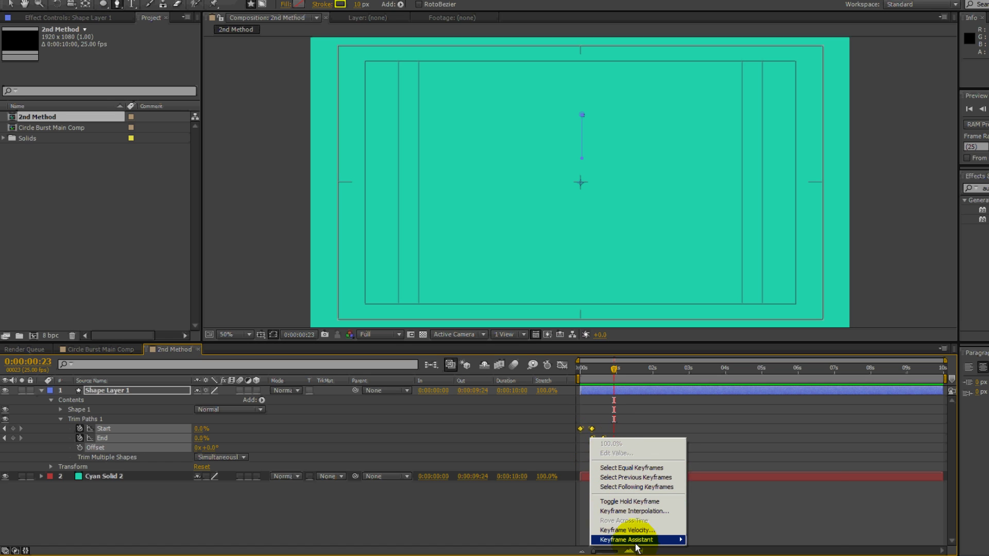
mouse_move(637, 546)
left_click(744, 484)
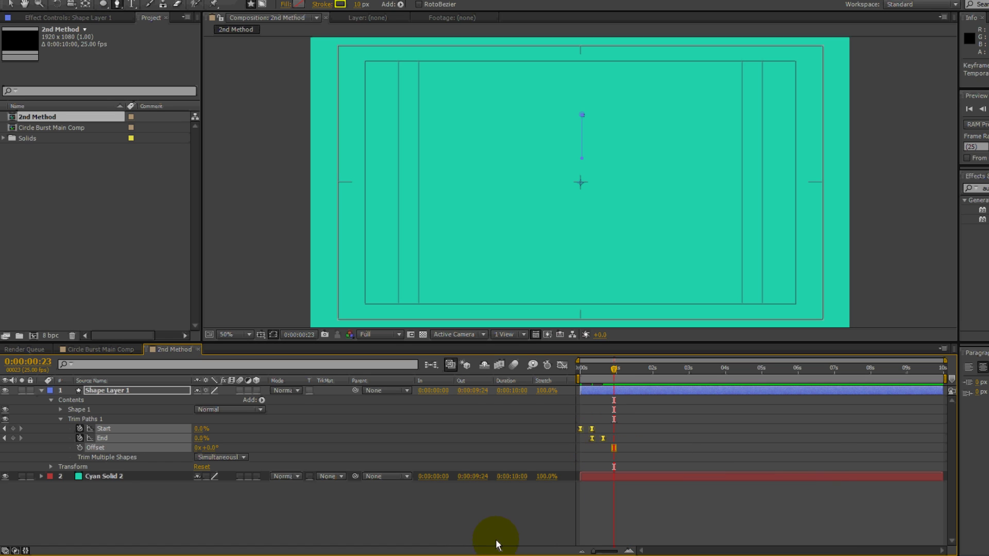
left_click_drag(604, 369, 580, 370)
left_click(554, 444)
left_click(85, 419)
left_click(61, 419)
Step: Set Stroke 1's Line Cap to Round Cap on Shape 1
left_click(59, 409)
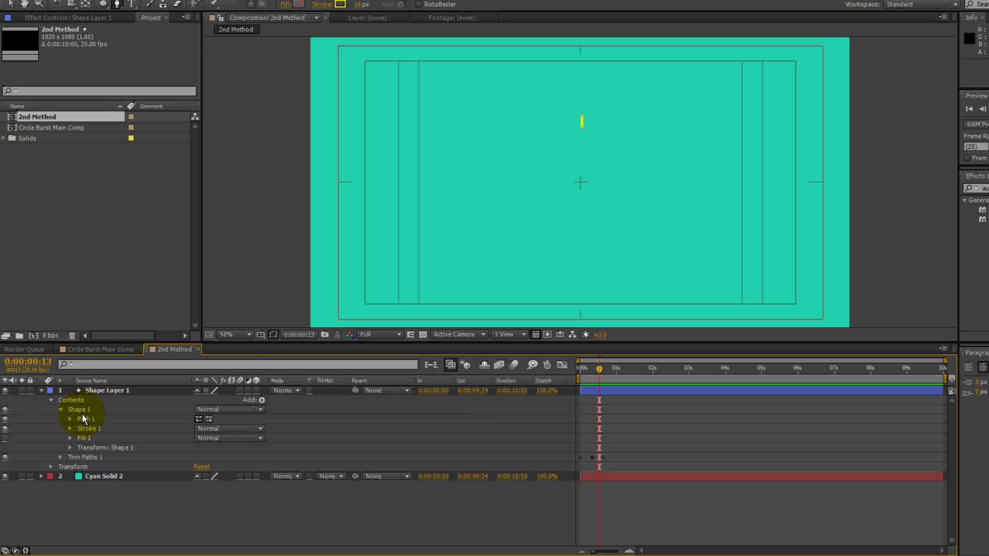
left_click(210, 428)
left_click(98, 440)
left_click(70, 428)
left_click(217, 479)
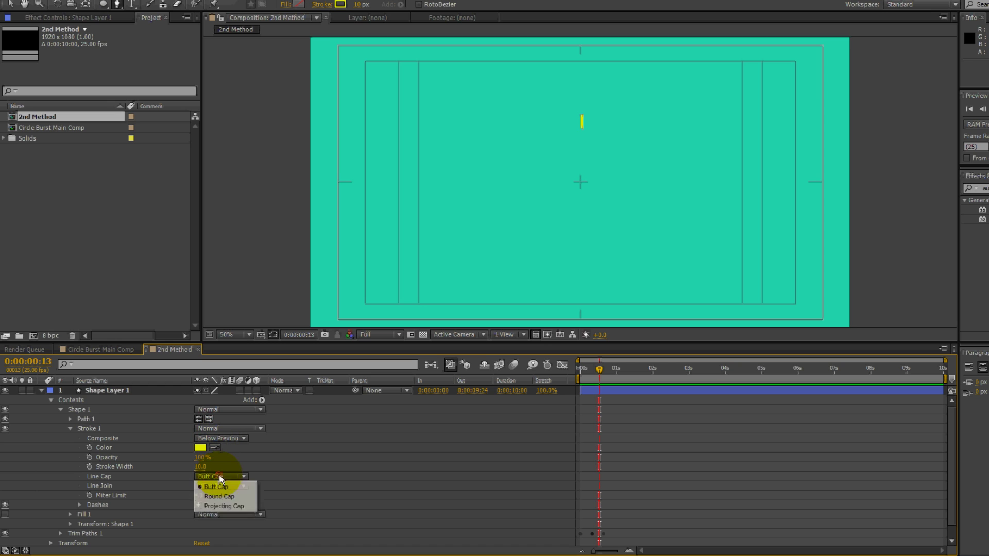
left_click(217, 498)
left_click(70, 428)
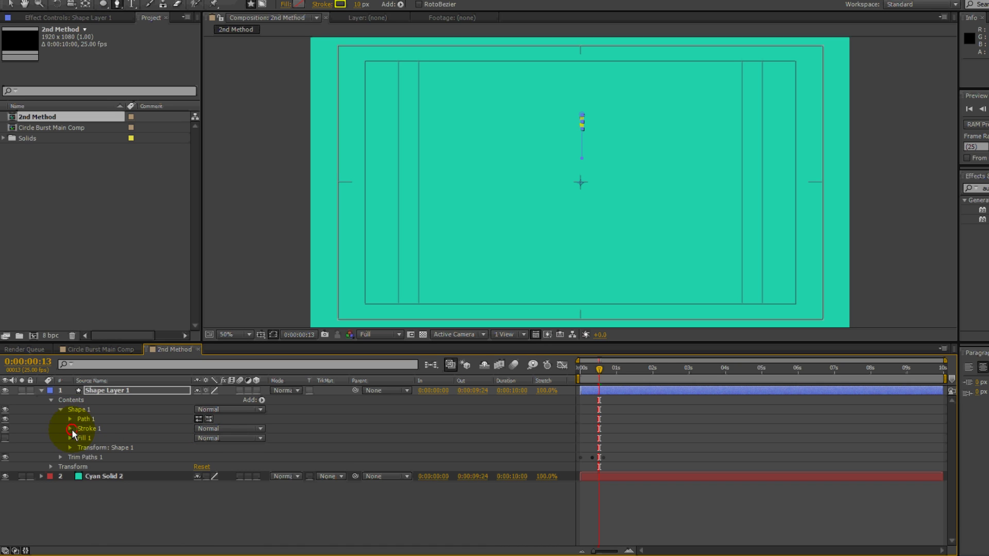
Step: Preview the rounded yellow line animation from the first frame
left_click(298, 530)
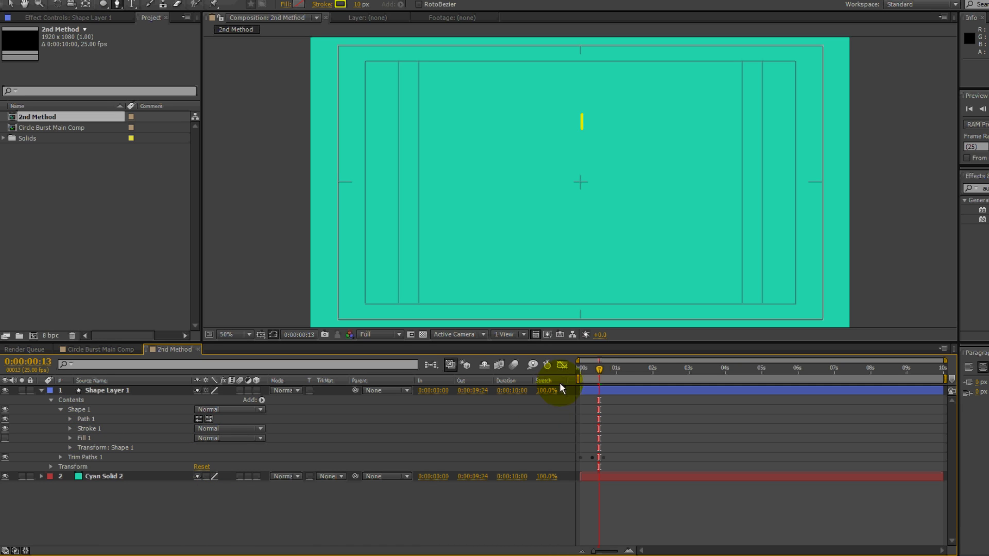
key("Home")
key("space")
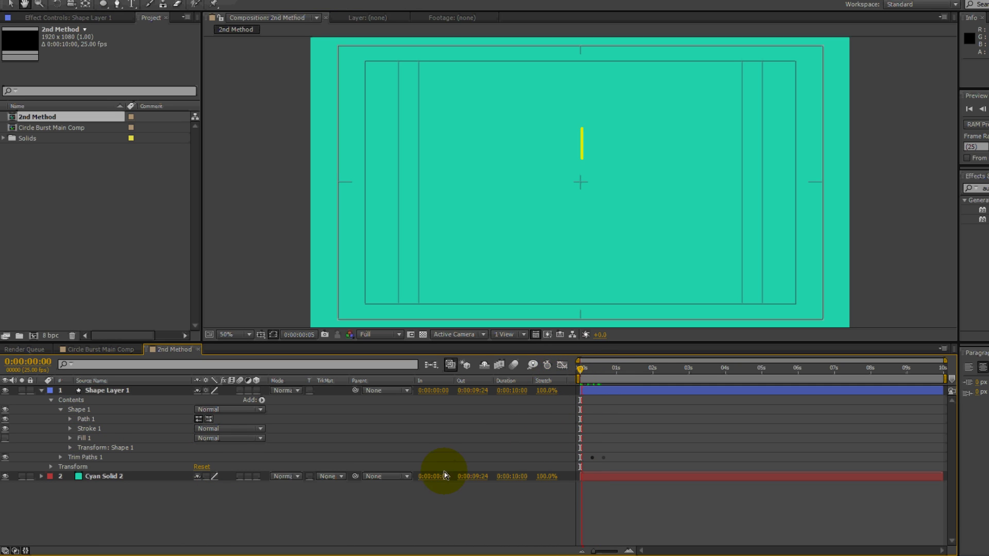
left_click(114, 391)
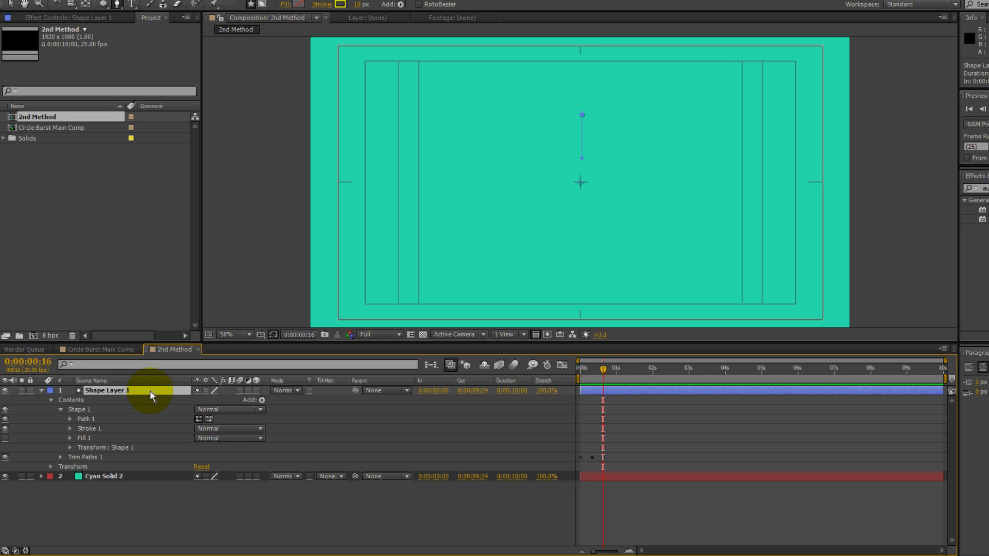
Step: Give Shape Layer 1's Rotation the expression index*360/12 and duplicate the layer once
key("r")
left_click_drag(581, 370, 587, 381)
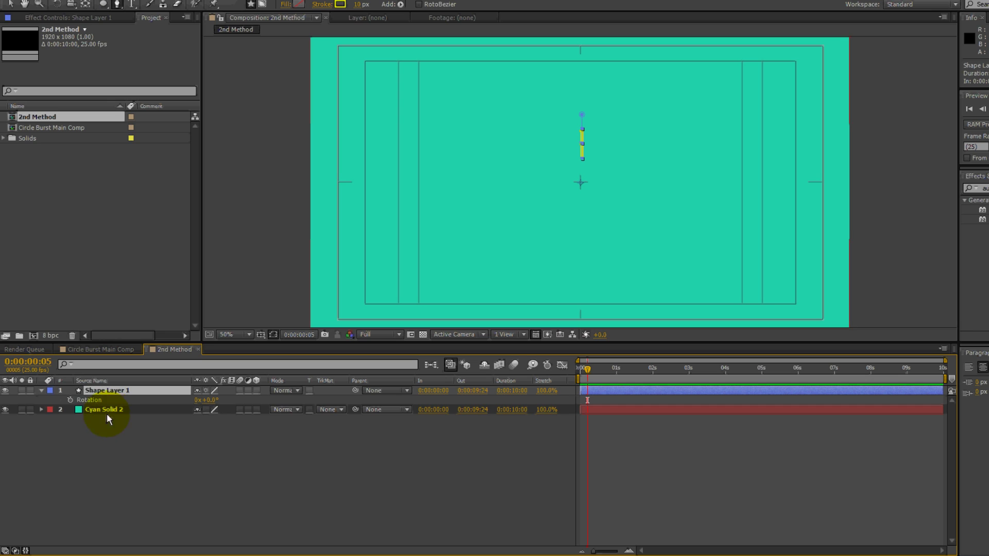
left_click(70, 400, "alt")
type("index*3")
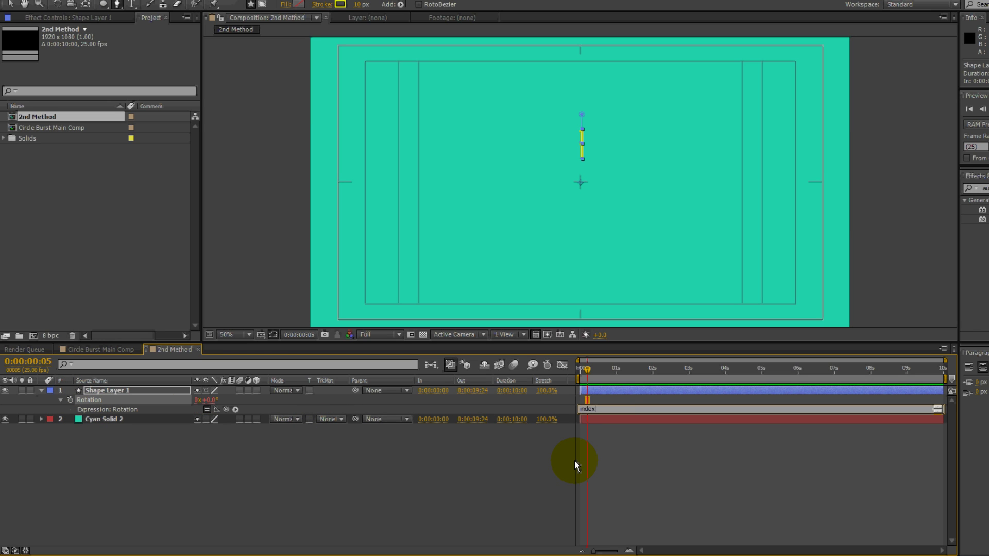
type("60/")
type("12")
key("KP_Enter")
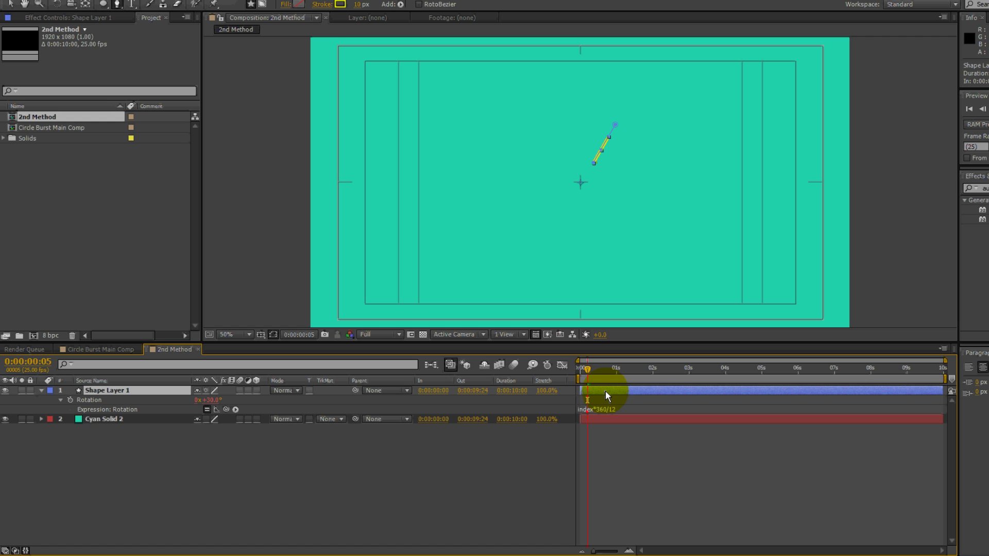
key("ctrl+d")
Step: Duplicate Shape Layer 1 more times until twelve lines complete the circle
key("ctrl+d")
key("ctrl+d")
key("ctrl+d")
key("ctrl+d")
key("ctrl+d")
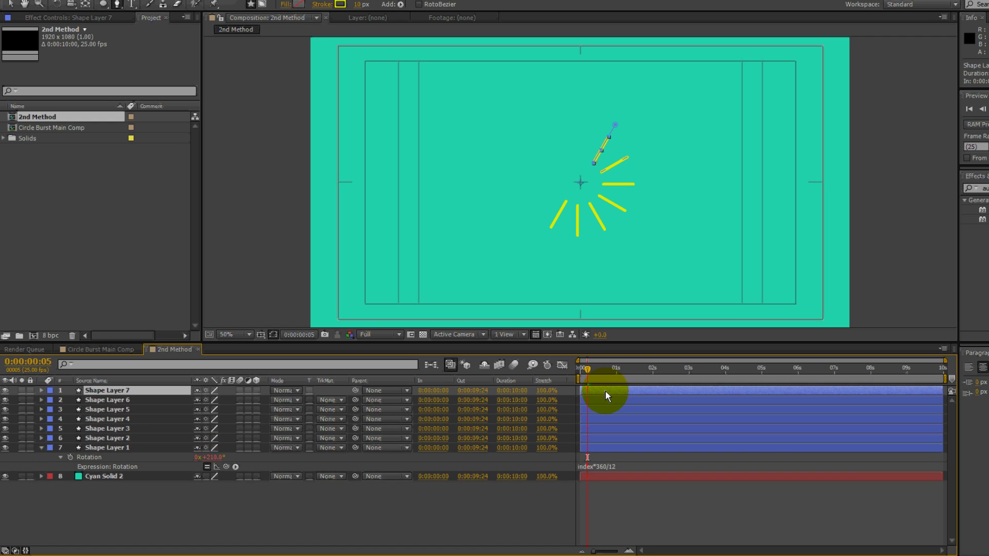
key("ctrl+d")
key("ctrl+d")
key("ctrl+d")
key("ctrl+d")
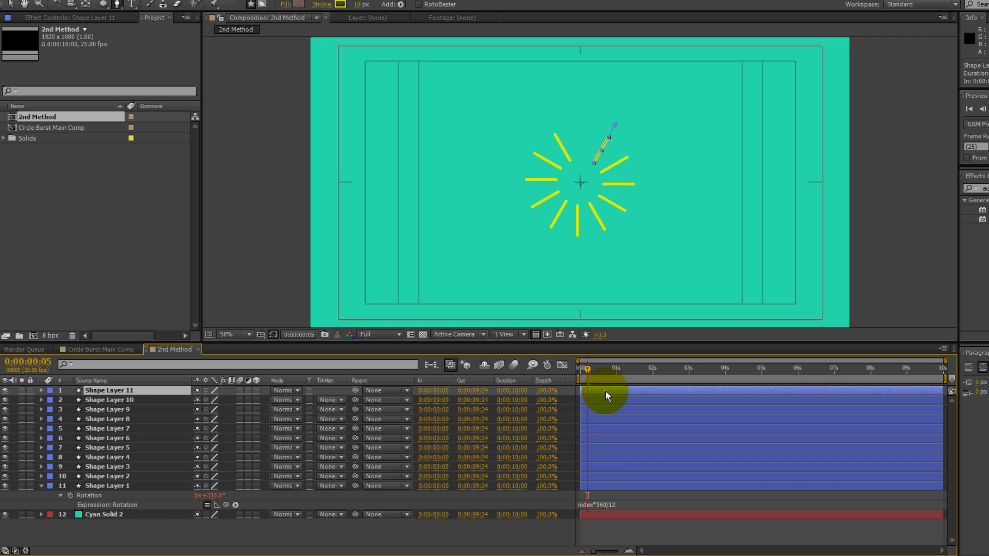
key("ctrl+d")
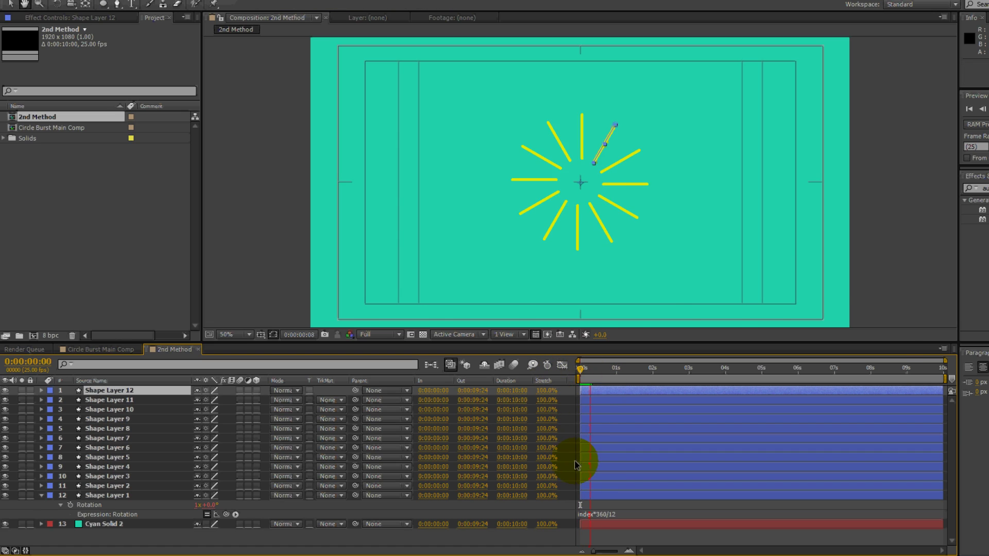